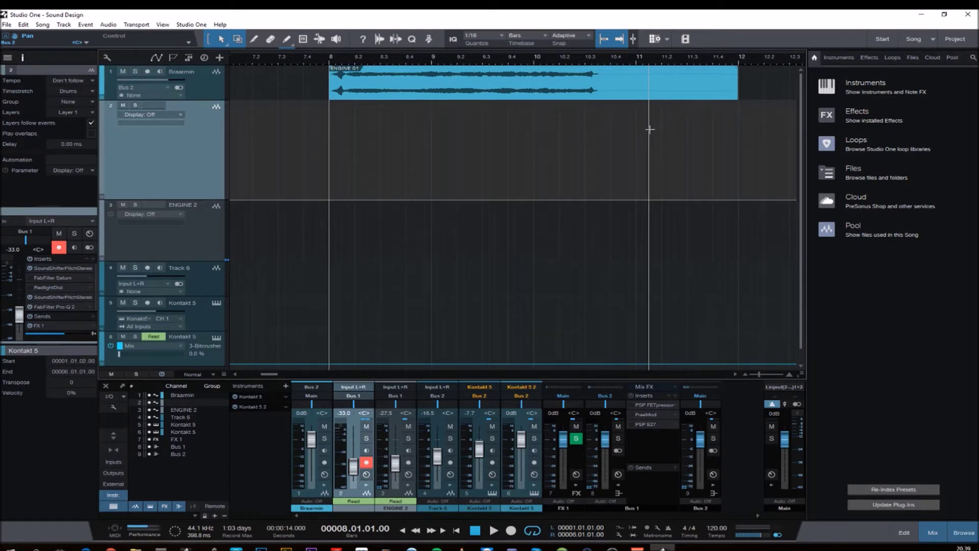
Play the Braammi track's event at bar 8, and audition its next event from about bar 13
{"action": "key", "text": "space"}
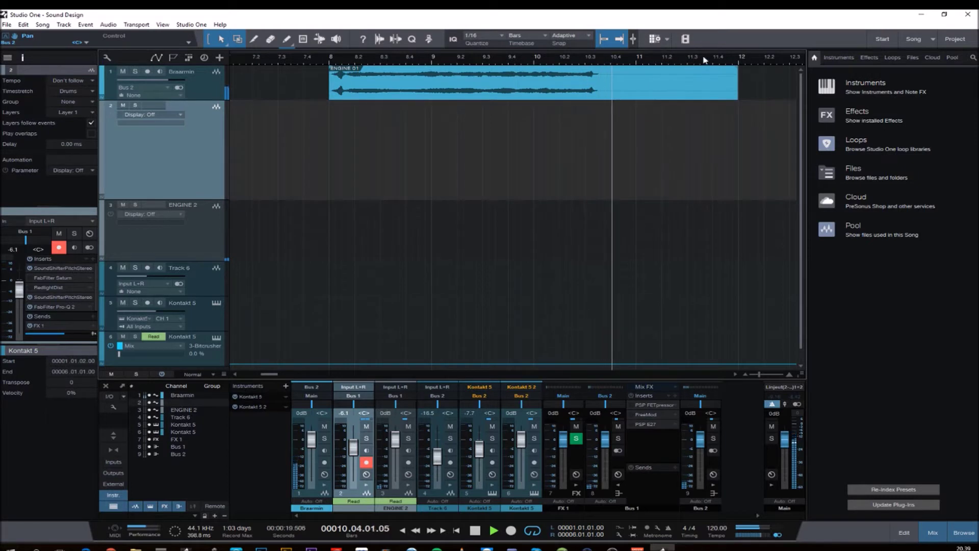
{"action": "key", "text": "space"}
{"action": "scroll", "coordinate": [689, 64], "scroll_direction": "right", "scroll_amount": 3}
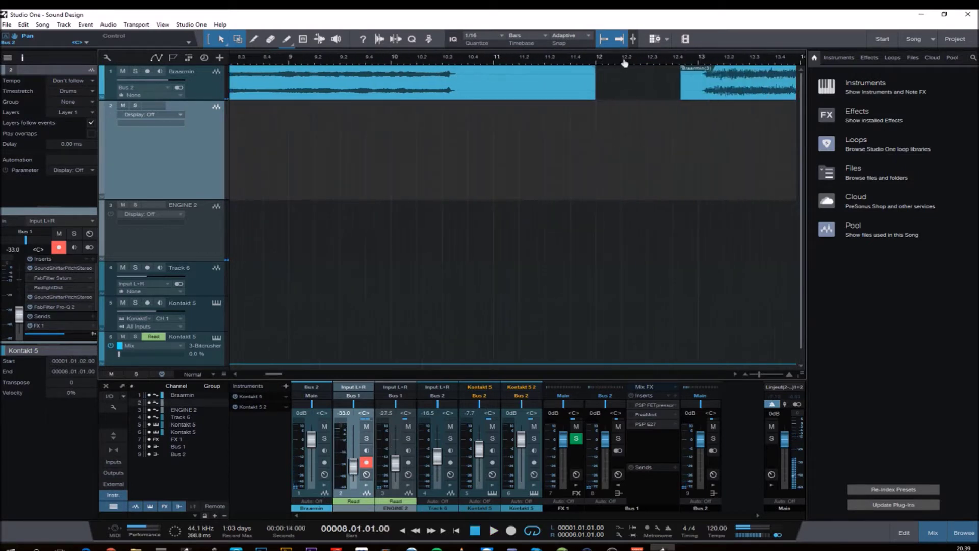
{"action": "left_click", "coordinate": [692, 61]}
{"action": "key", "text": "space"}
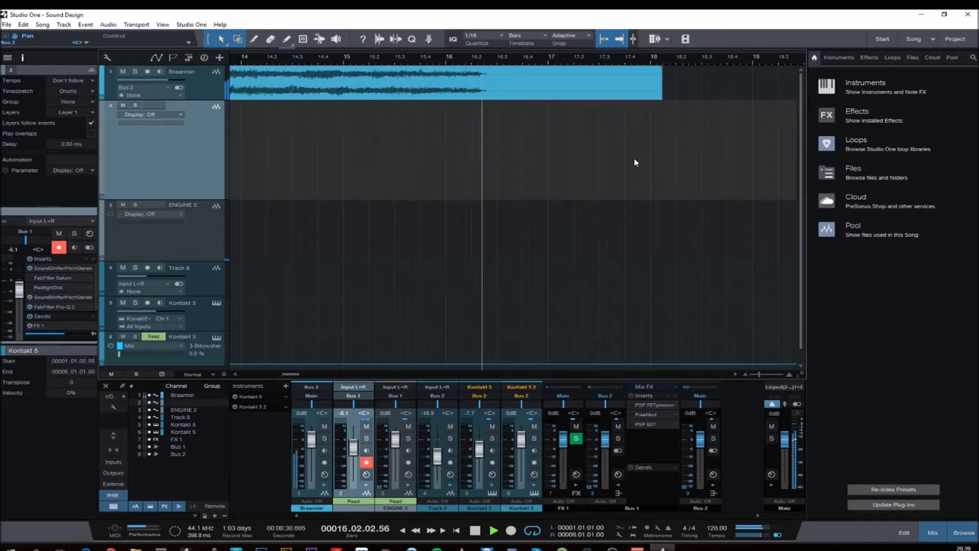
{"action": "key", "text": "space"}
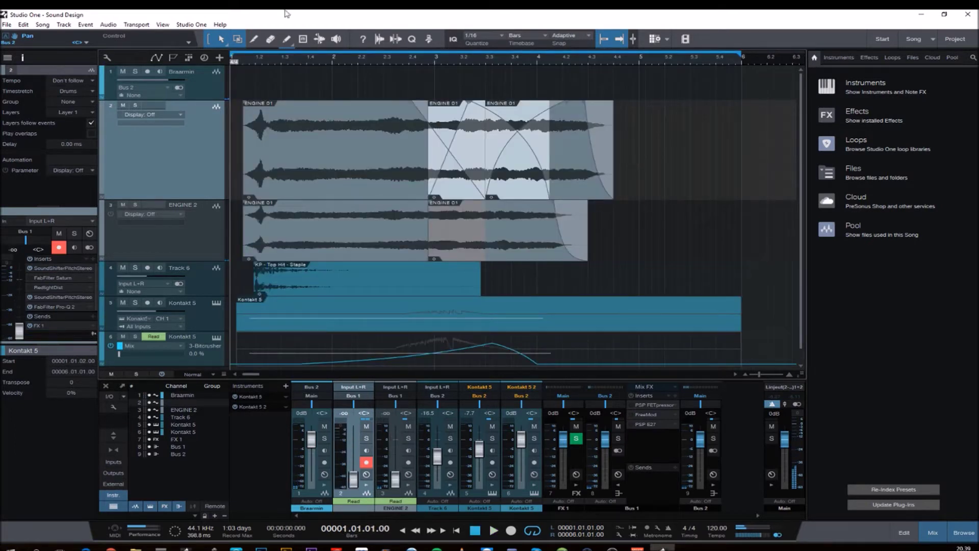
Solo track 2, select its last ENGINE 01 event, and inspect the settings of its second SoundShifter Pitch insert
{"action": "left_click", "coordinate": [135, 106]}
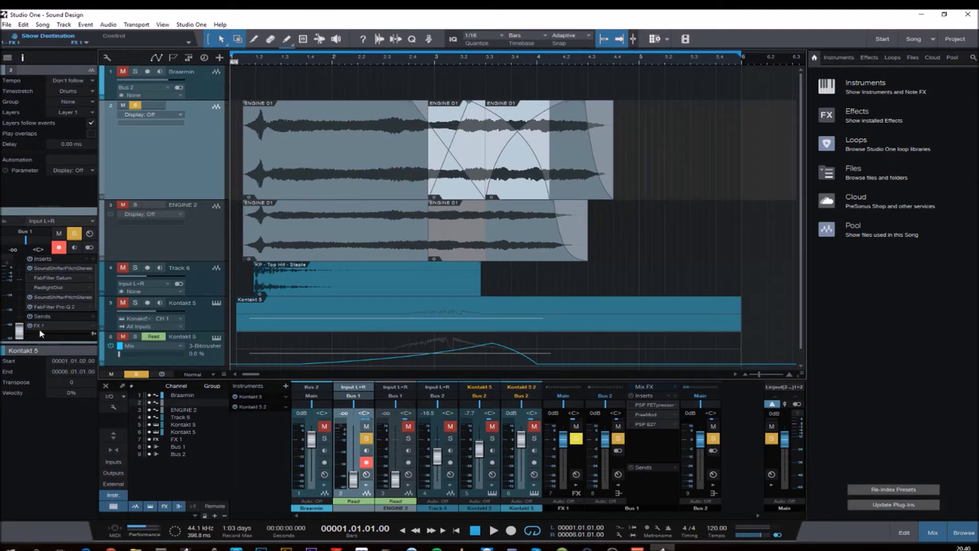
{"action": "left_click", "coordinate": [495, 154]}
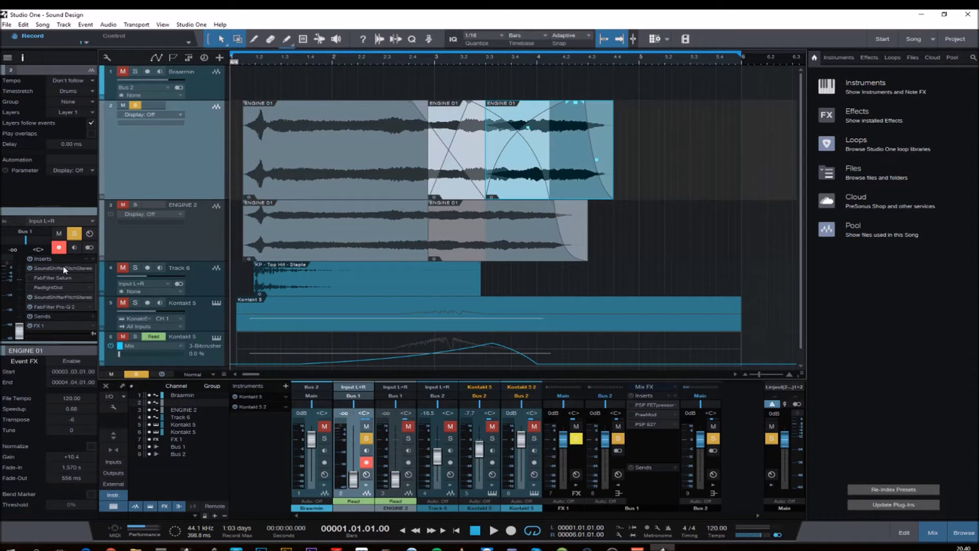
{"action": "double_click", "coordinate": [65, 298]}
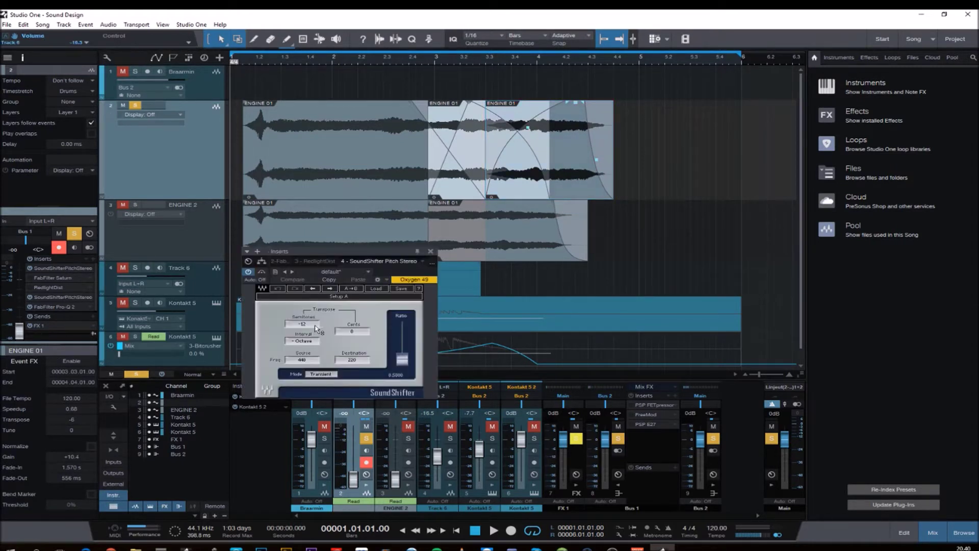
{"action": "left_click", "coordinate": [430, 252]}
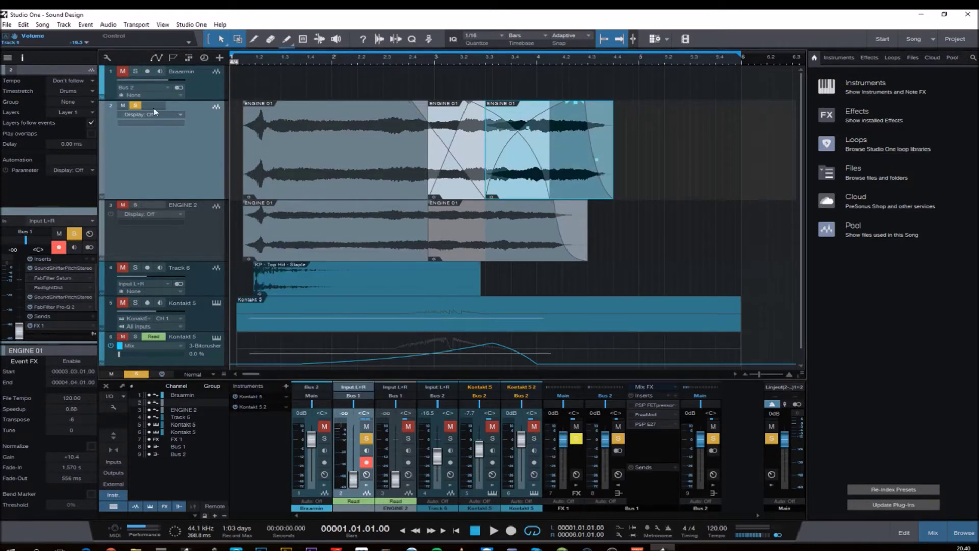
Play the soloed track 2 twice from the start of the song
{"action": "key", "text": "space"}
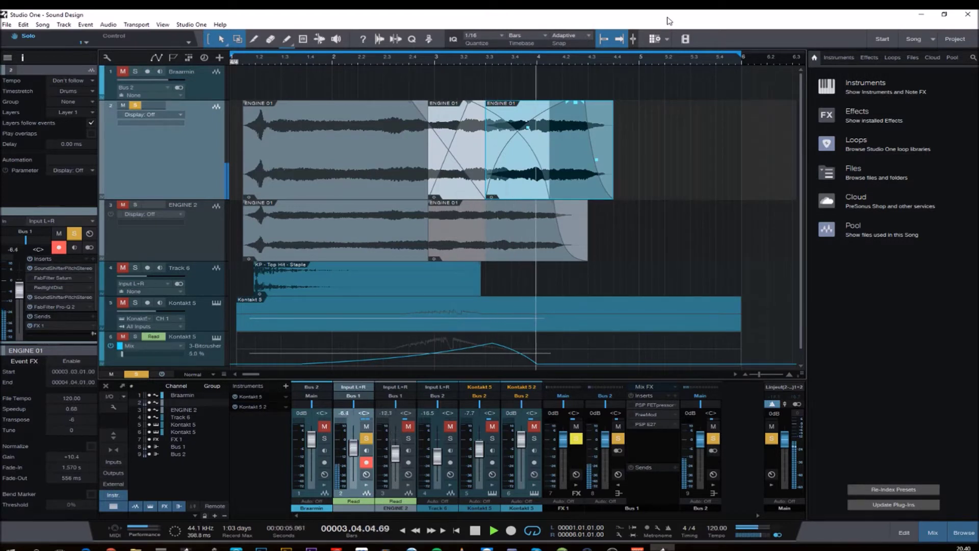
{"action": "key", "text": "space"}
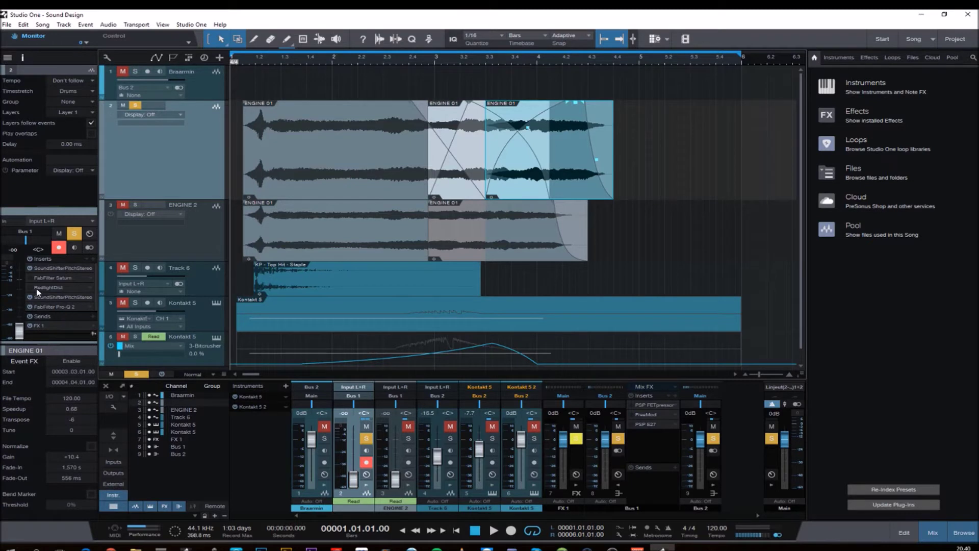
{"action": "key", "text": "space"}
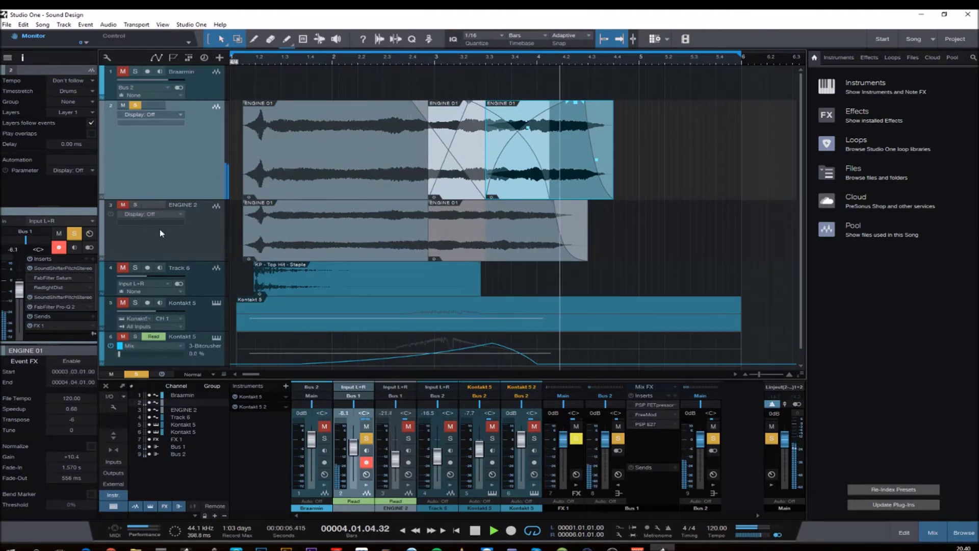
{"action": "key", "text": "space"}
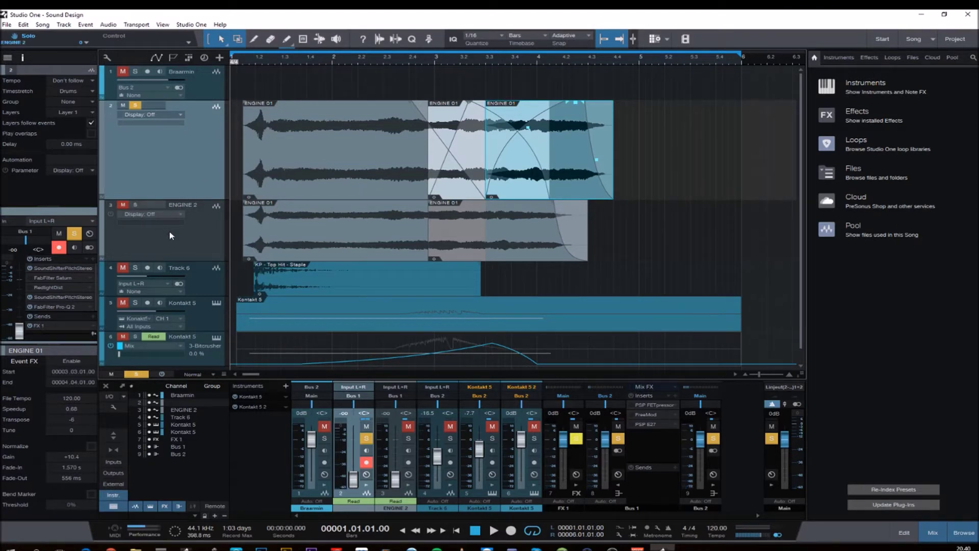
Solo ENGINE 2 instead of track 2, inspect its SoundShifter Pitch insert, audition the track, and unsolo it
{"action": "key", "text": "Down"}
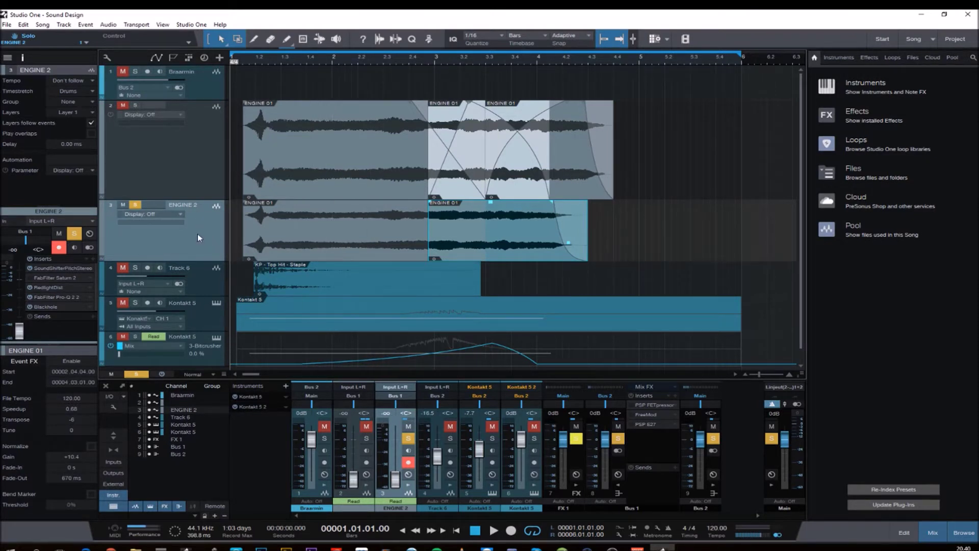
{"action": "double_click", "coordinate": [67, 270]}
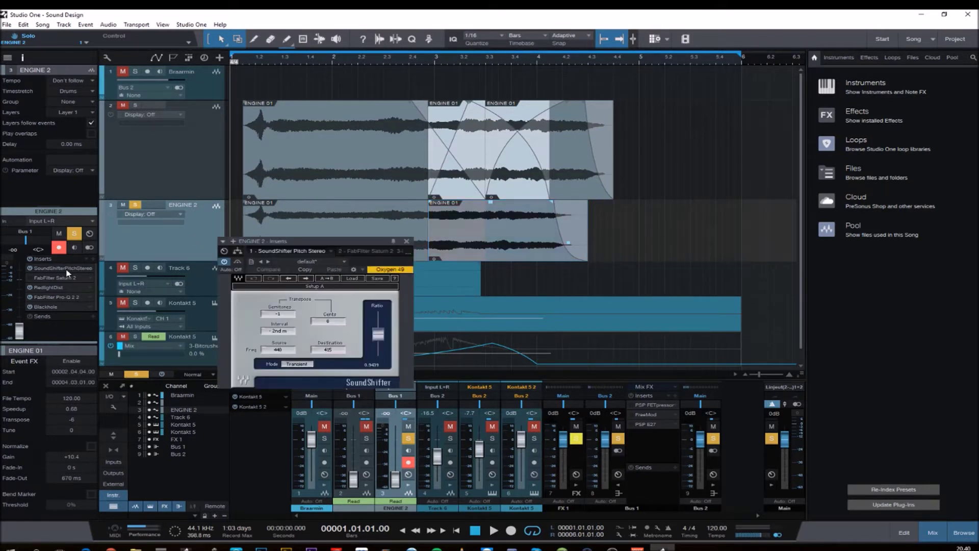
{"action": "left_click", "coordinate": [407, 241]}
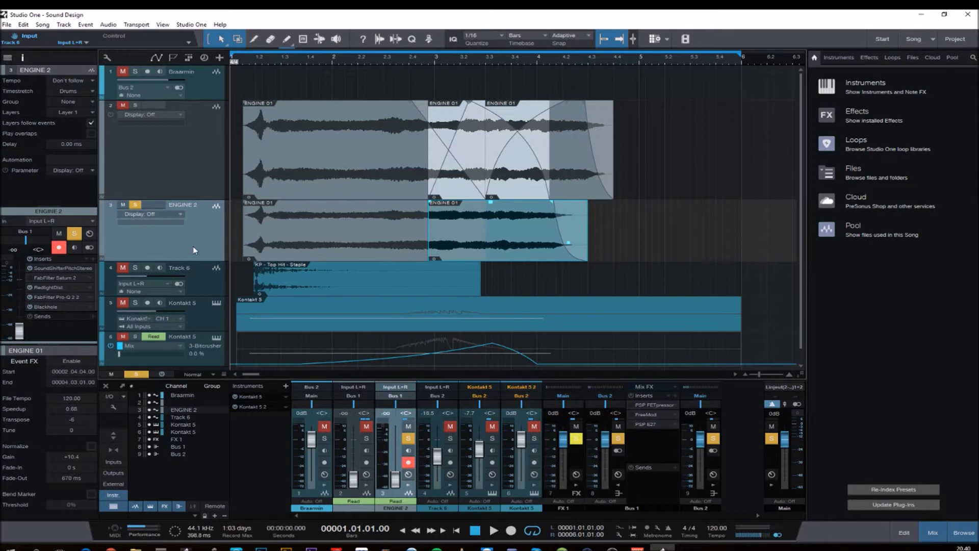
{"action": "key", "text": "space"}
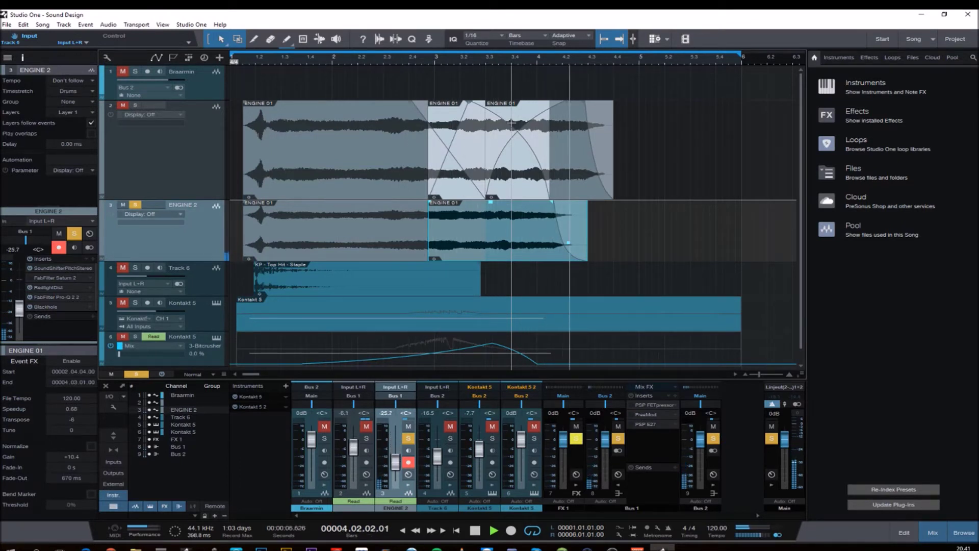
{"action": "left_click", "coordinate": [135, 204]}
{"action": "key", "text": "space"}
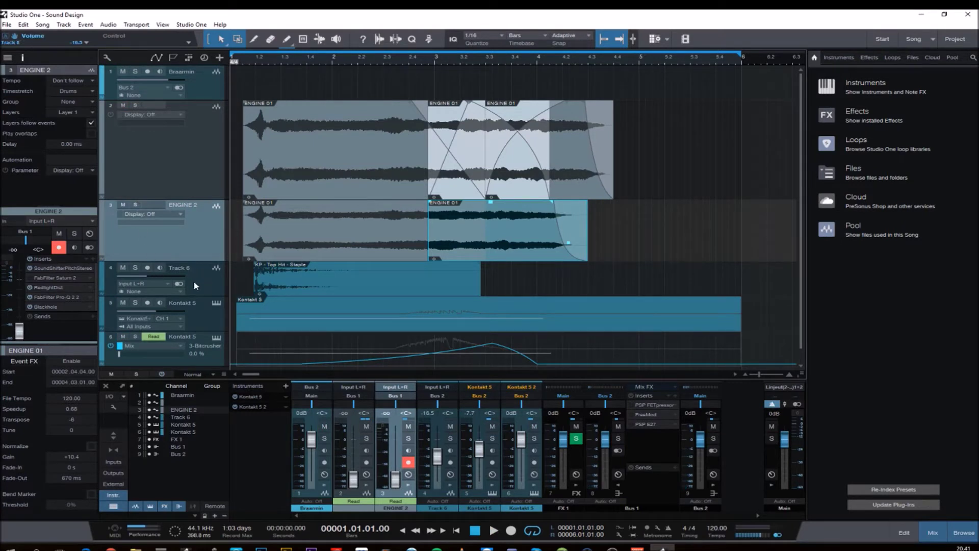
Solo and play the Kontakt 5 track on track 5, and view its Kontakt instrument patch
{"action": "left_click", "coordinate": [205, 306]}
{"action": "left_click", "coordinate": [135, 303]}
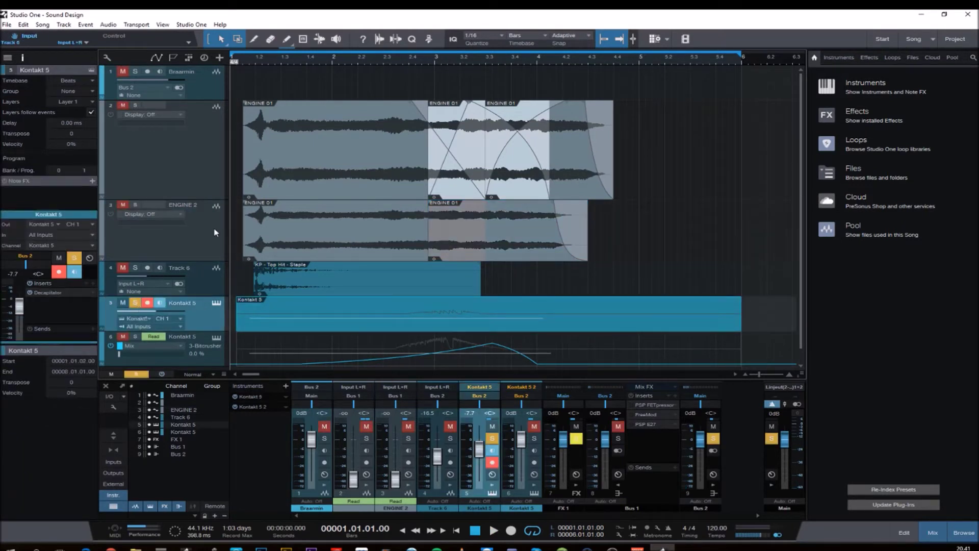
{"action": "key", "text": "space"}
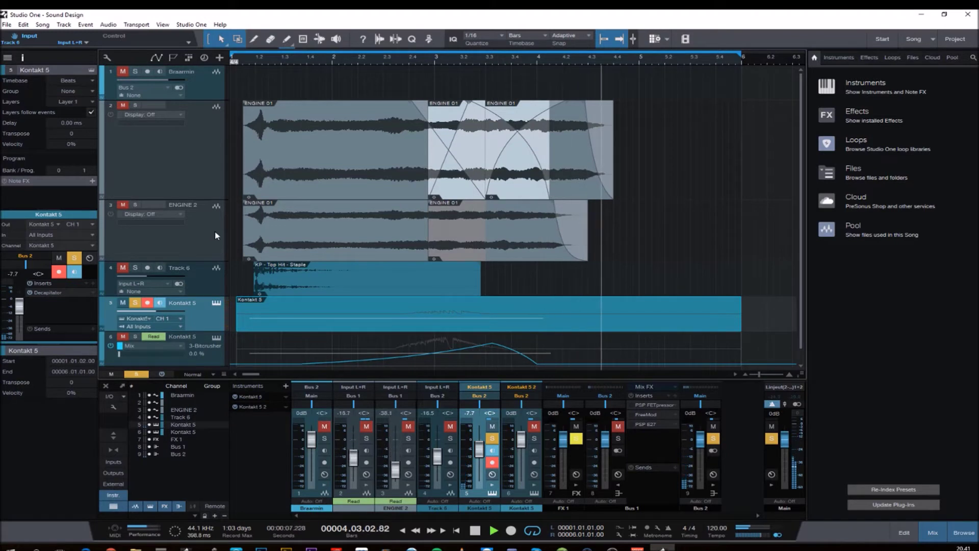
{"action": "key", "text": "space"}
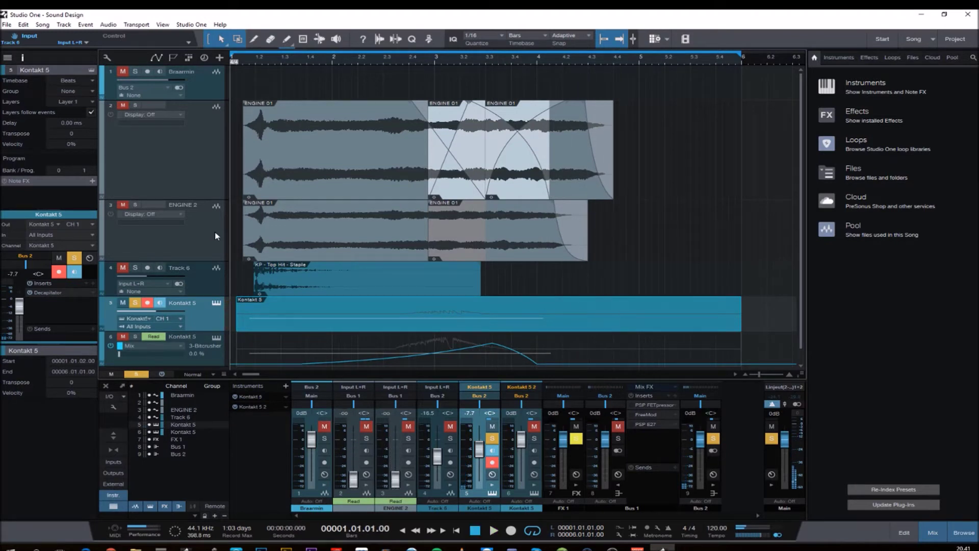
{"action": "left_click", "coordinate": [216, 303]}
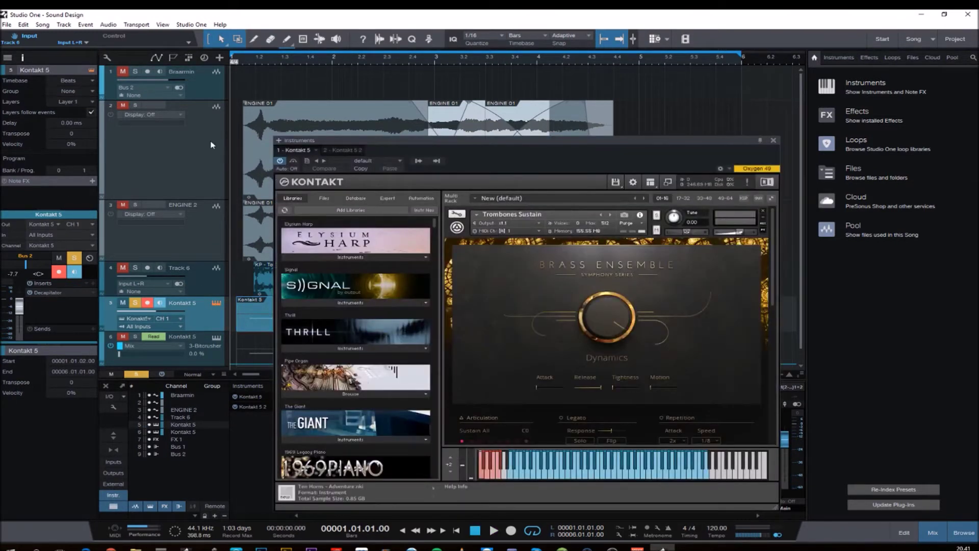
{"action": "left_click", "coordinate": [773, 140]}
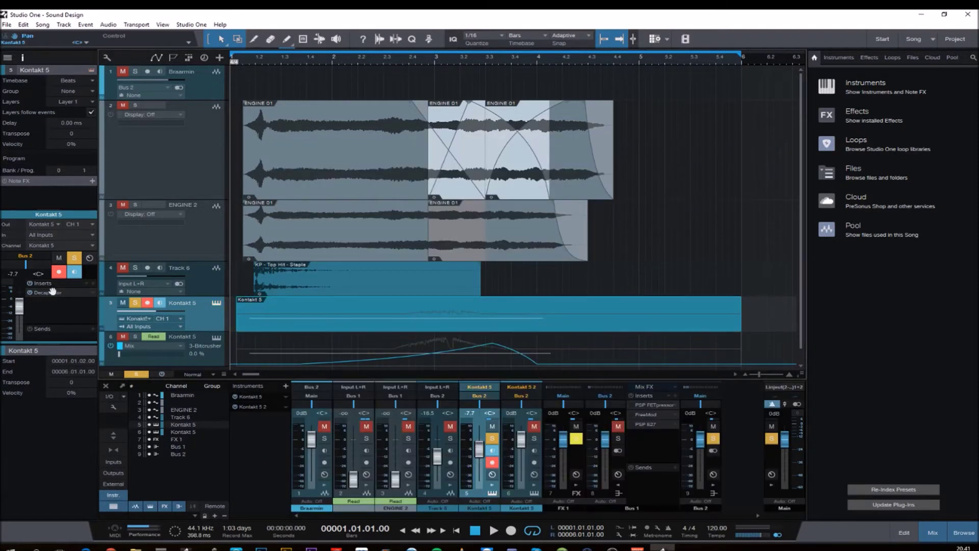
Audition the Kontakt 5 track with the Bitcrusher Mix automation in solo, unsolo it, and briefly play all tracks
{"action": "left_click", "coordinate": [175, 335]}
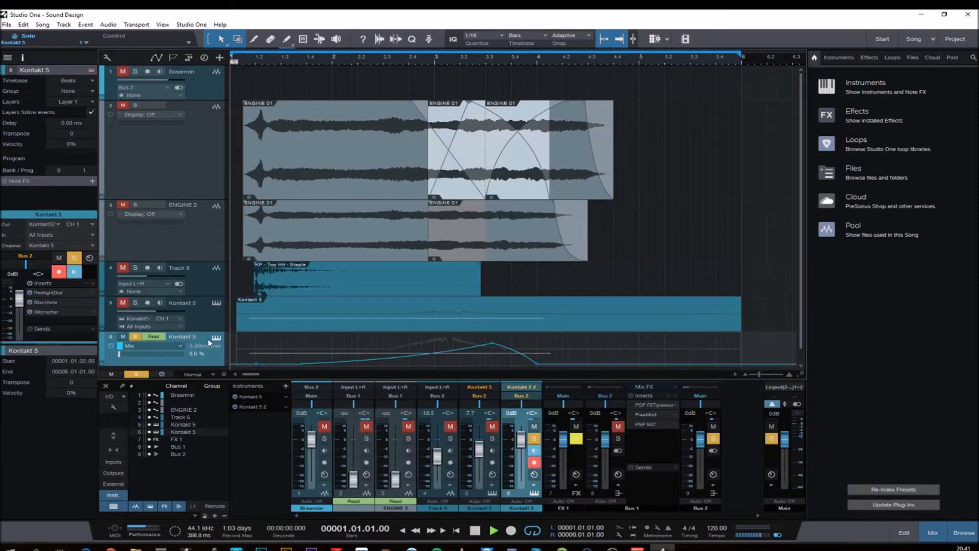
{"action": "key", "text": "KP_0"}
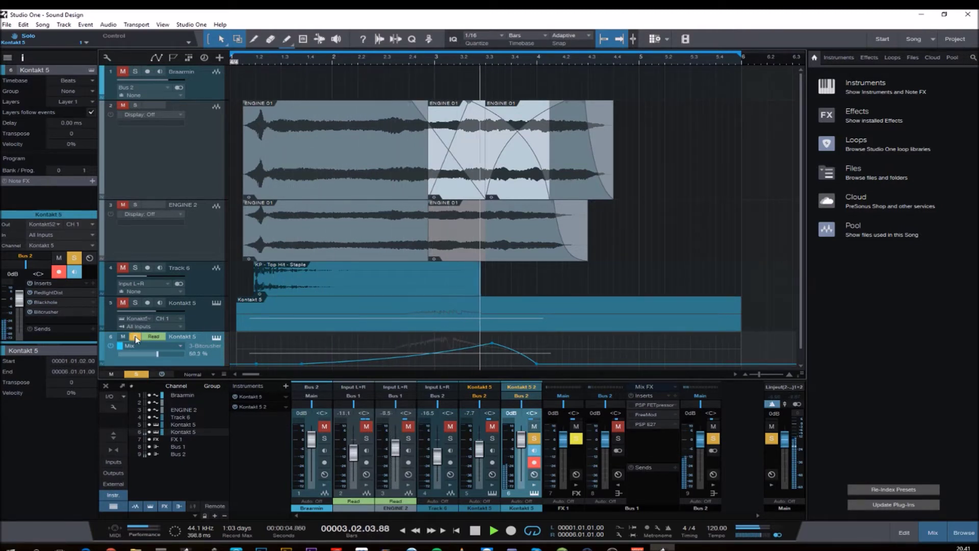
{"action": "key", "text": "space"}
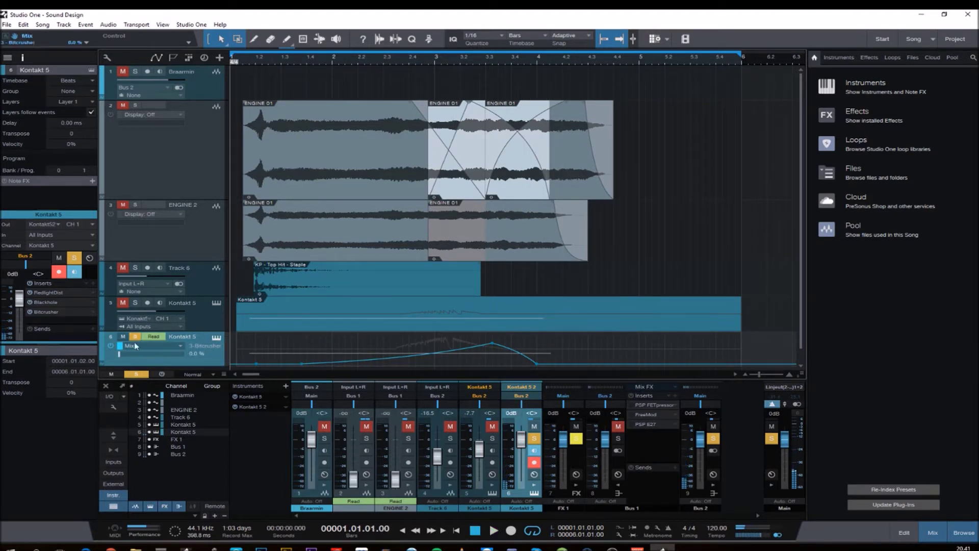
{"action": "left_click", "coordinate": [136, 336]}
{"action": "key", "text": "space"}
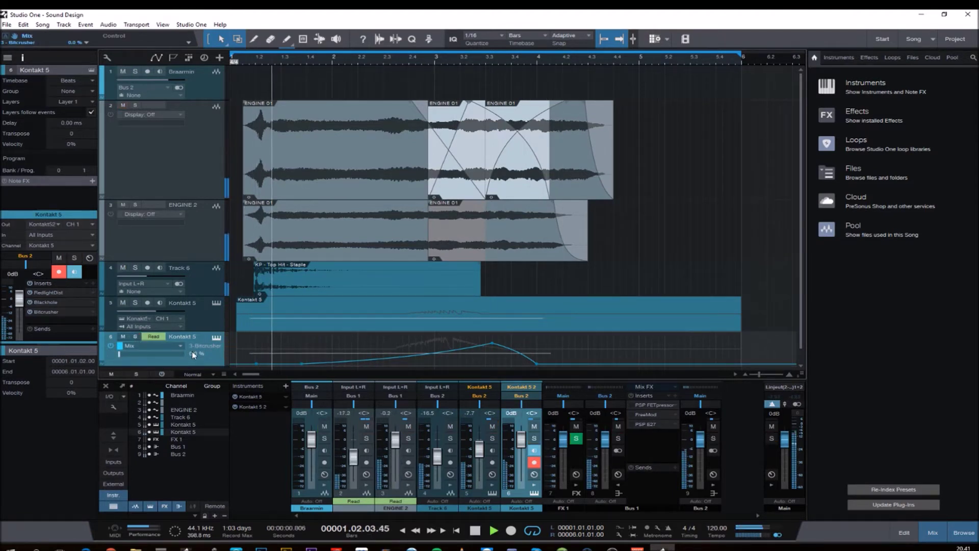
{"action": "key", "text": "space"}
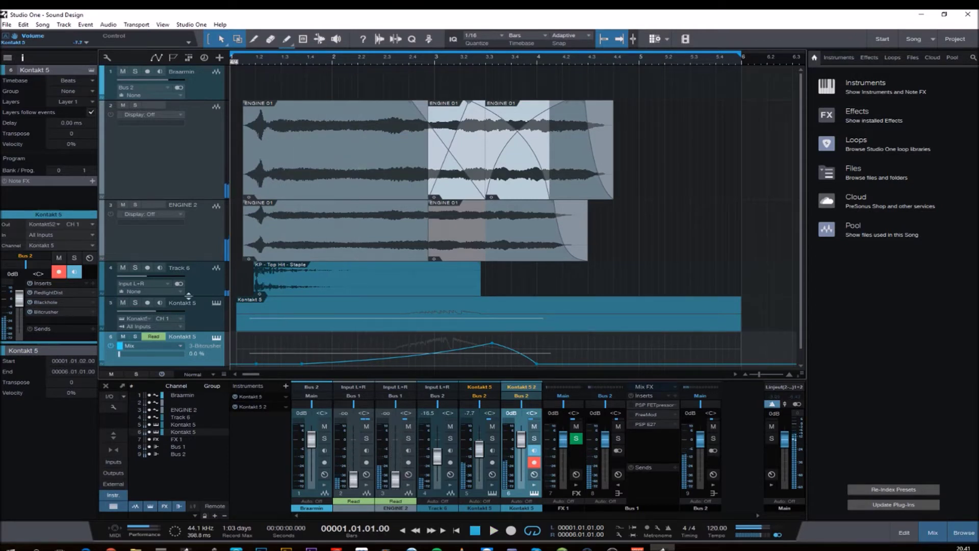
Select Track 6 with the KP - Top Hit - Staple event, audition it in solo, and unsolo it
{"action": "left_click", "coordinate": [197, 280]}
{"action": "key", "text": "space"}
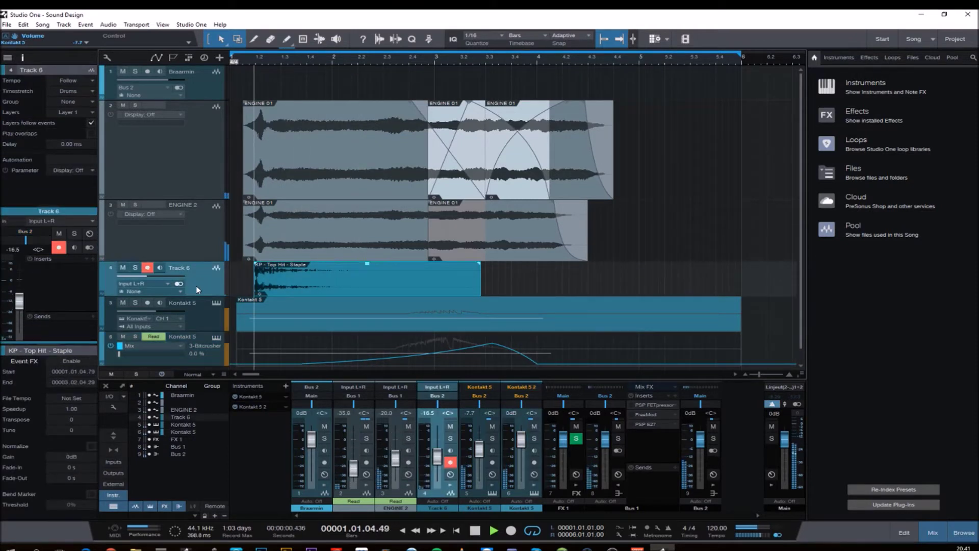
{"action": "left_click", "coordinate": [135, 267]}
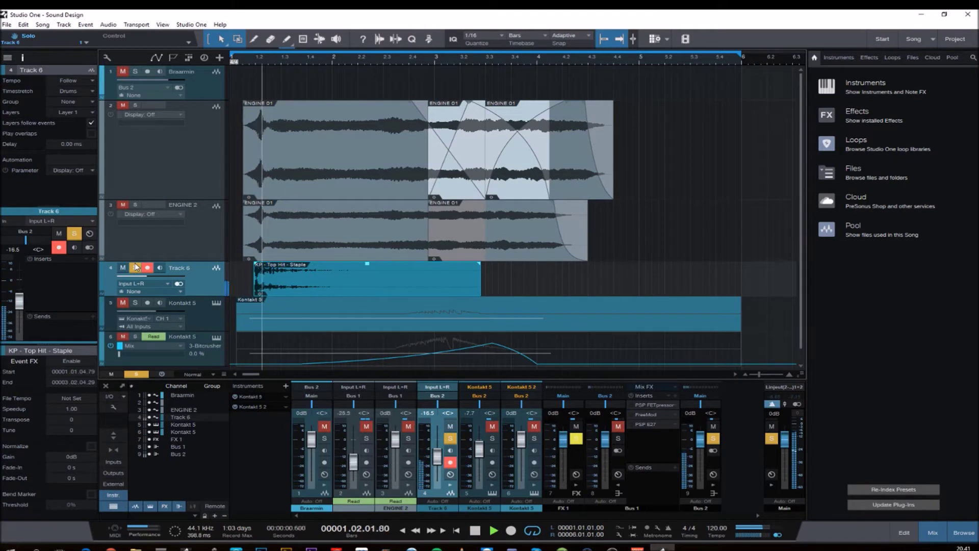
{"action": "key", "text": "space"}
{"action": "left_click", "coordinate": [136, 267]}
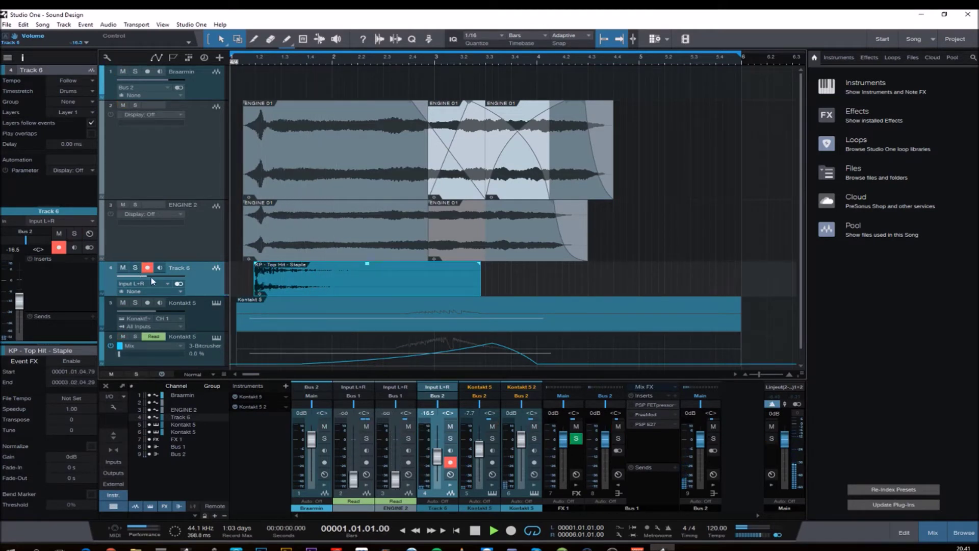
Audition the full mix with Bus 1's inserts bypassed, and compare it with the bus's PSP FETpressor insert enabled
{"action": "key", "text": "space"}
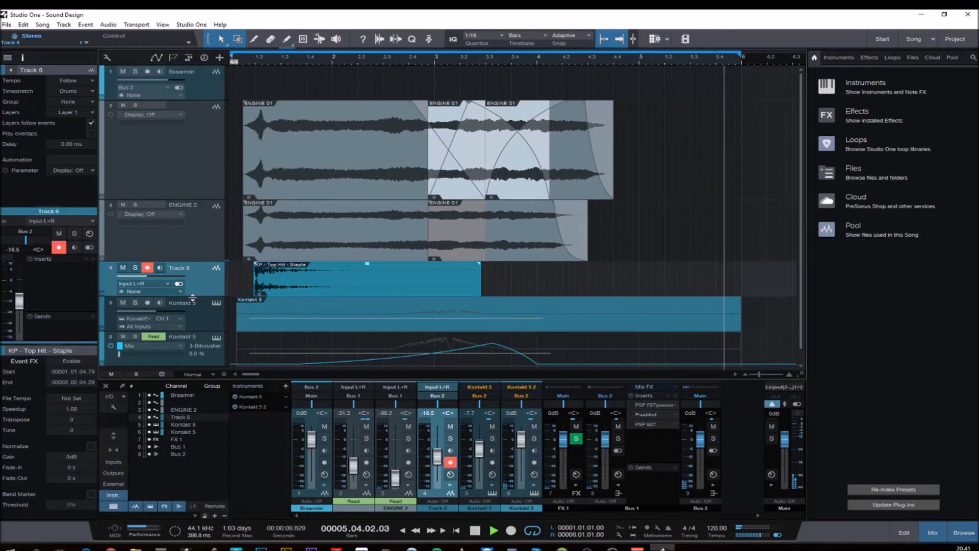
{"action": "key", "text": "space"}
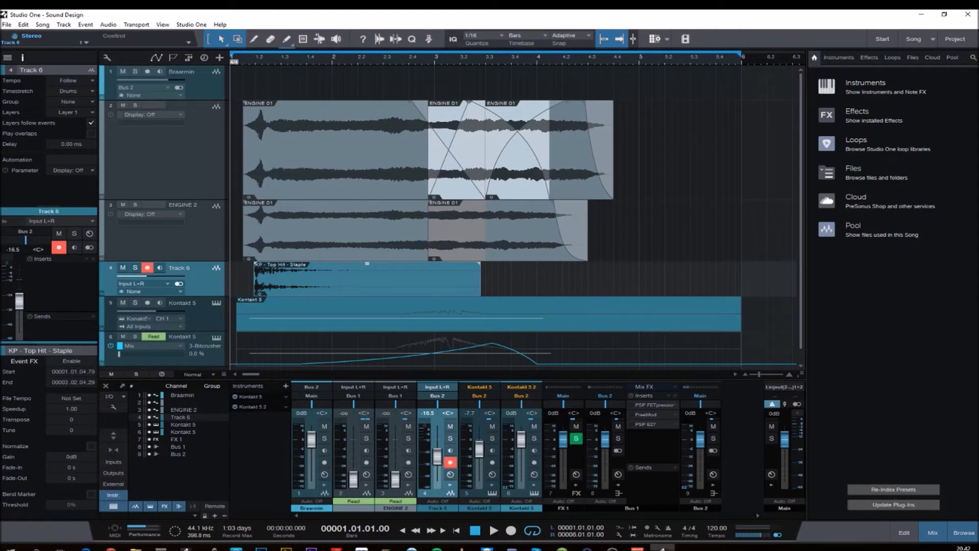
{"action": "key", "text": "space"}
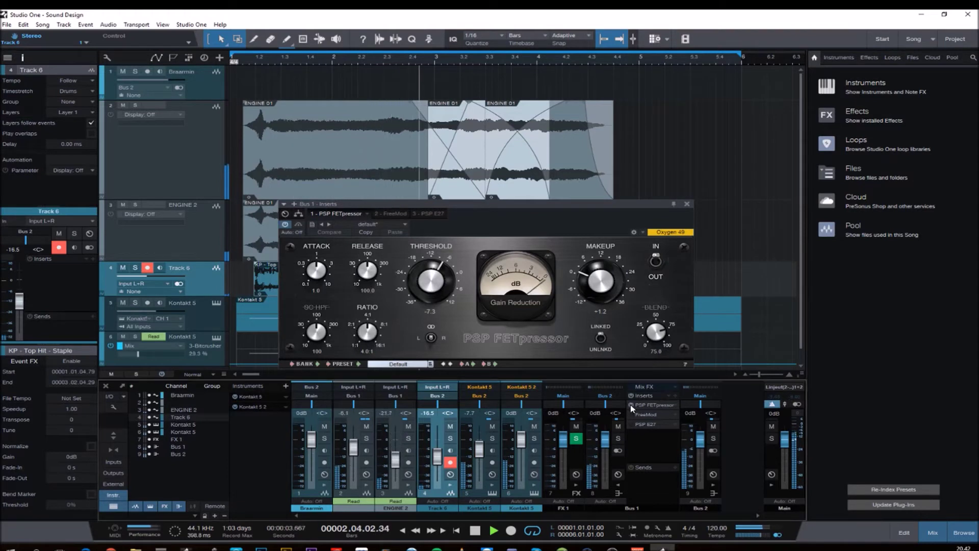
{"action": "key", "text": "space"}
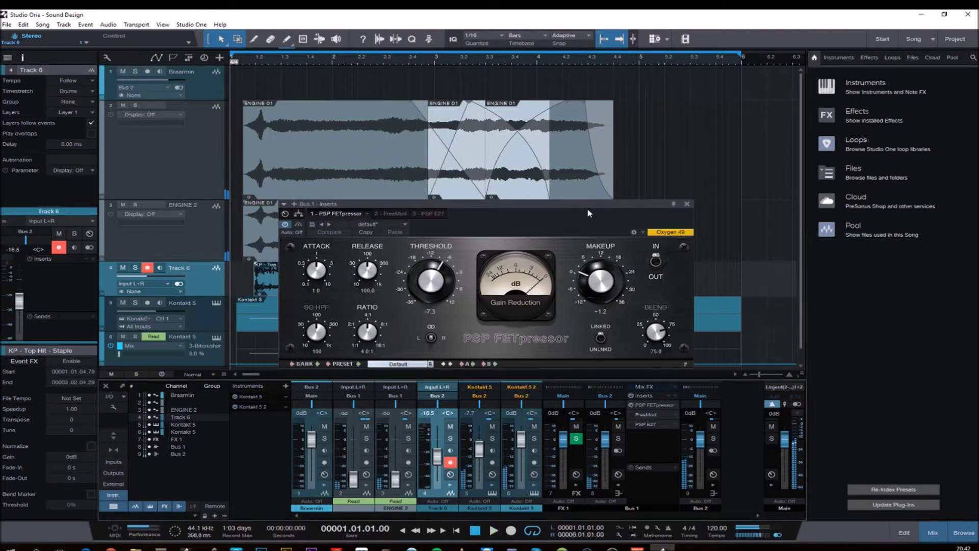
{"action": "key", "text": "space"}
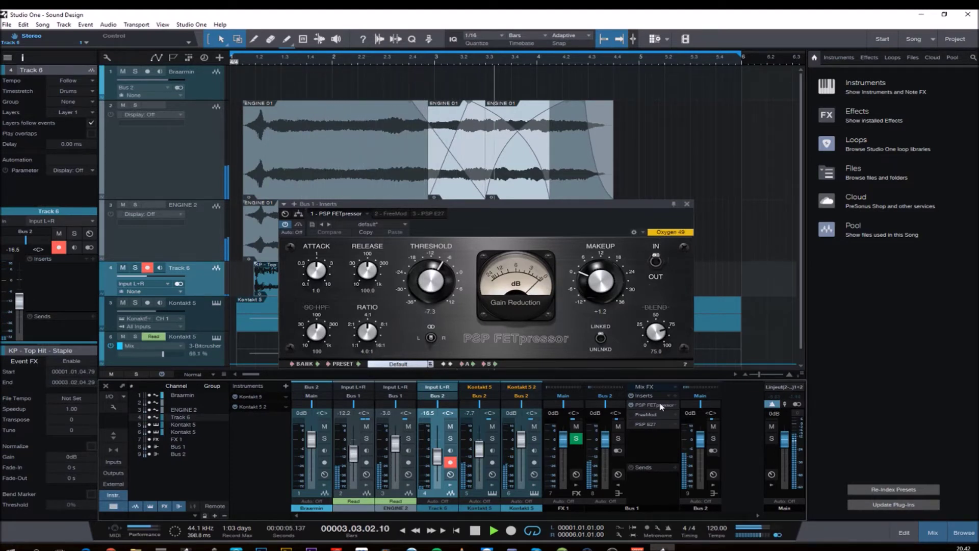
{"action": "key", "text": "space"}
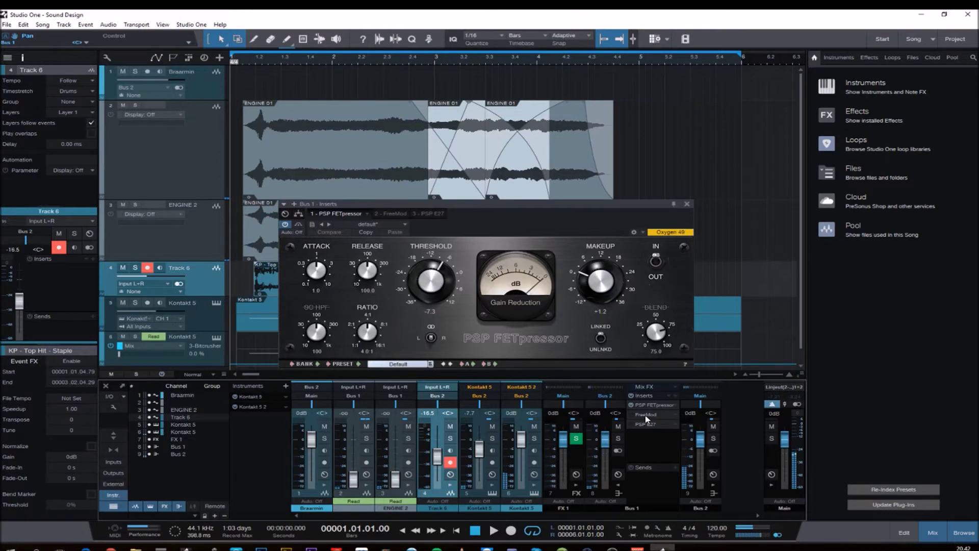
Open Bus 1's FreeMod insert, compare the mix with it bypassed and enabled, and close its window
{"action": "left_click", "coordinate": [644, 414]}
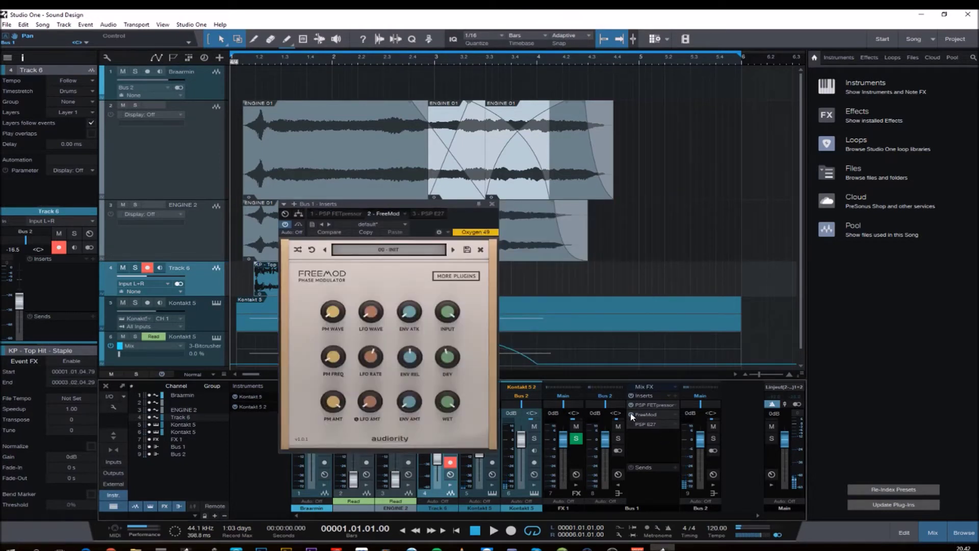
{"action": "key", "text": "space"}
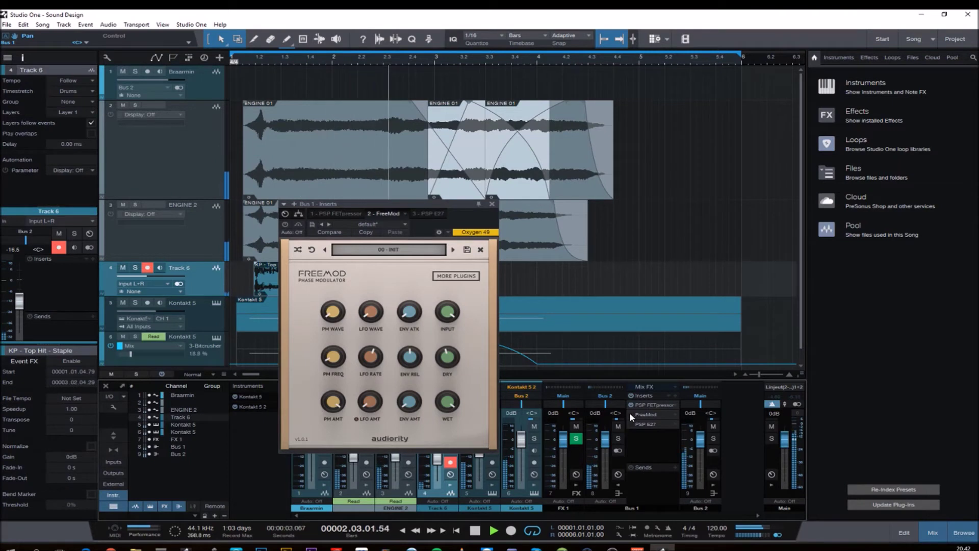
{"action": "key", "text": "space"}
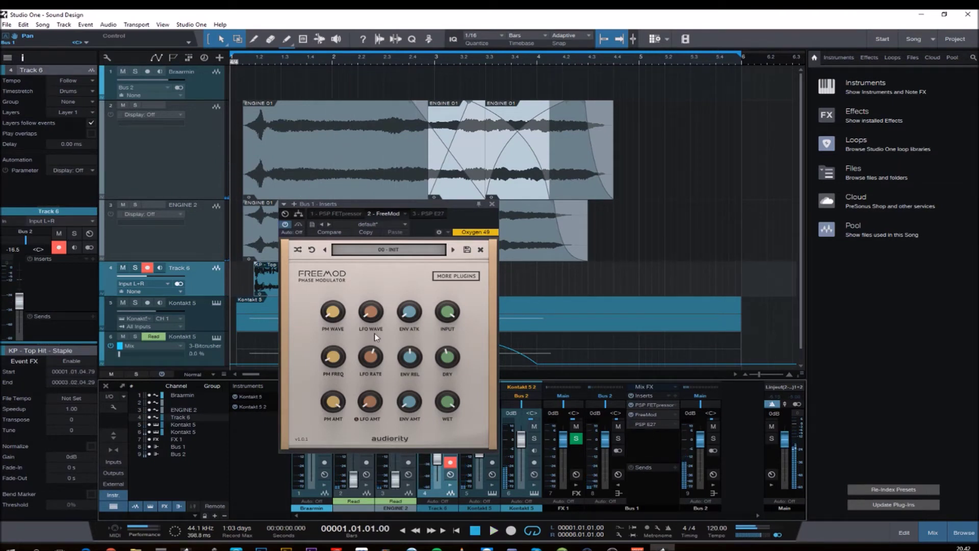
{"action": "key", "text": "space"}
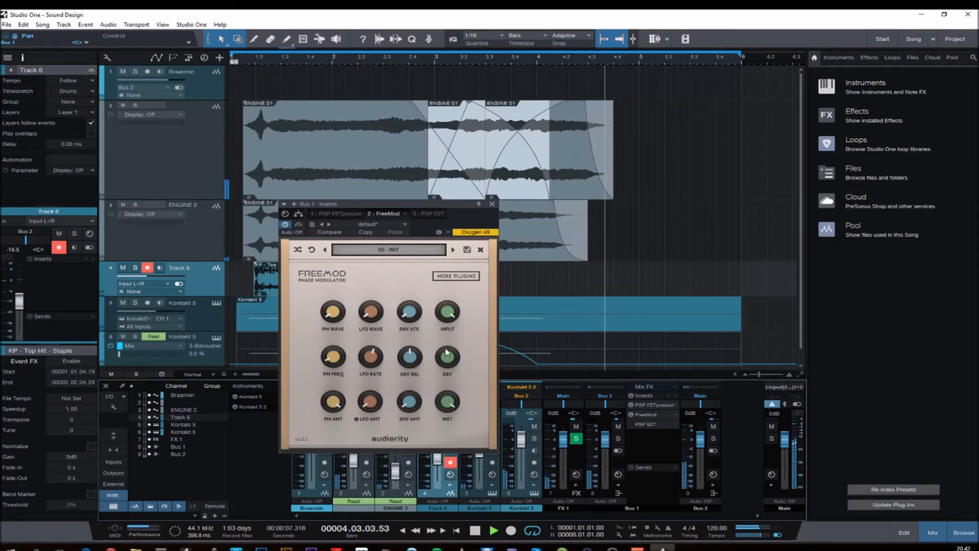
{"action": "left_click", "coordinate": [492, 204]}
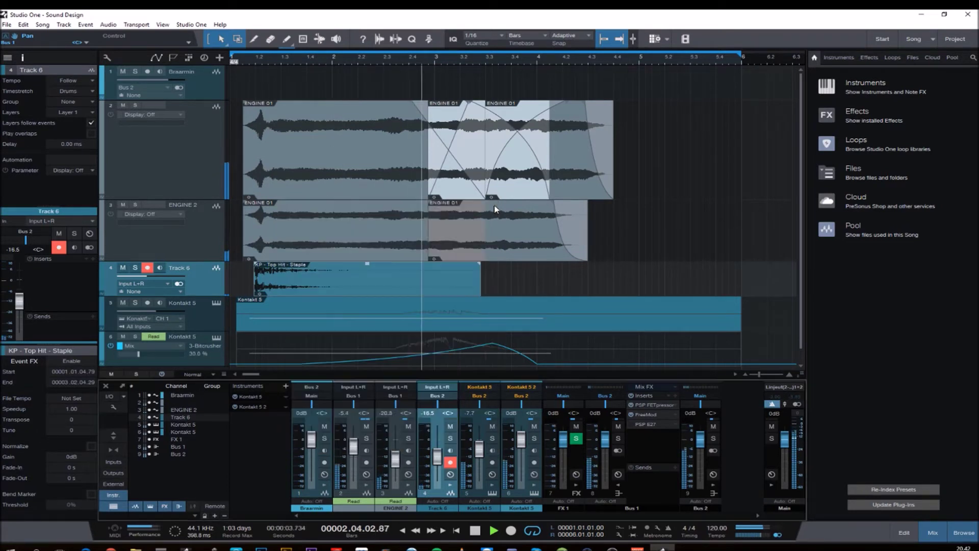
Enable and inspect Bus 1's PSP E27 insert during playback, close its window, and stop the song
{"action": "left_click", "coordinate": [641, 425]}
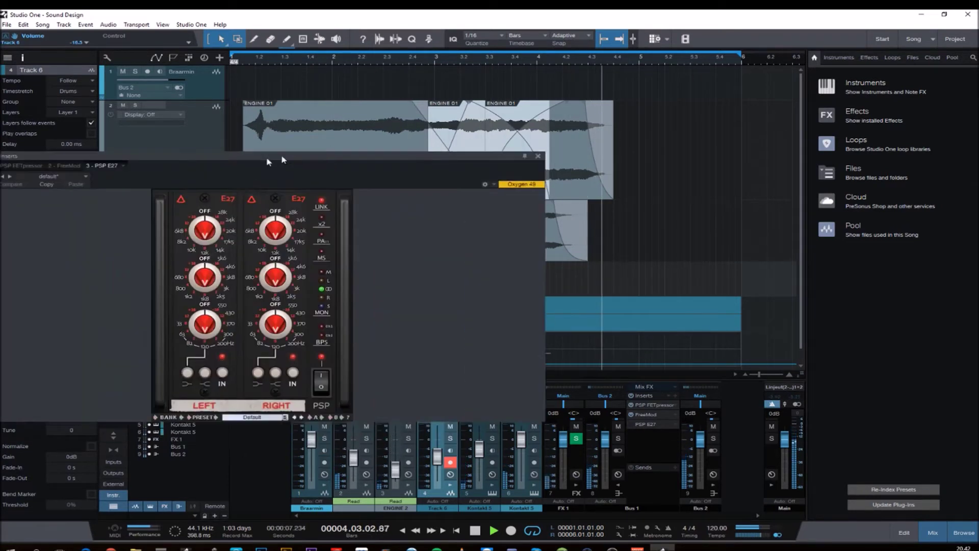
{"action": "left_click_drag", "start_coordinate": [266, 162], "coordinate": [384, 91]}
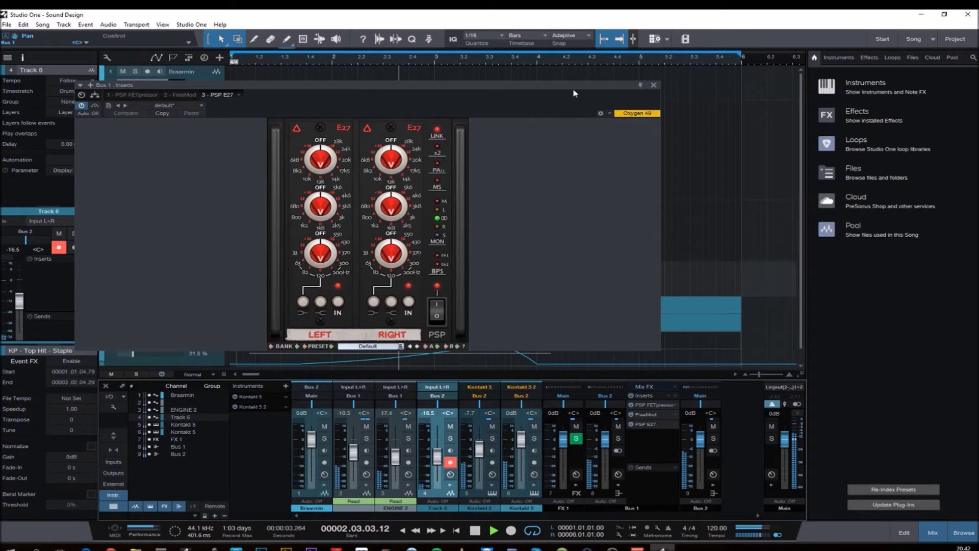
{"action": "left_click", "coordinate": [653, 85]}
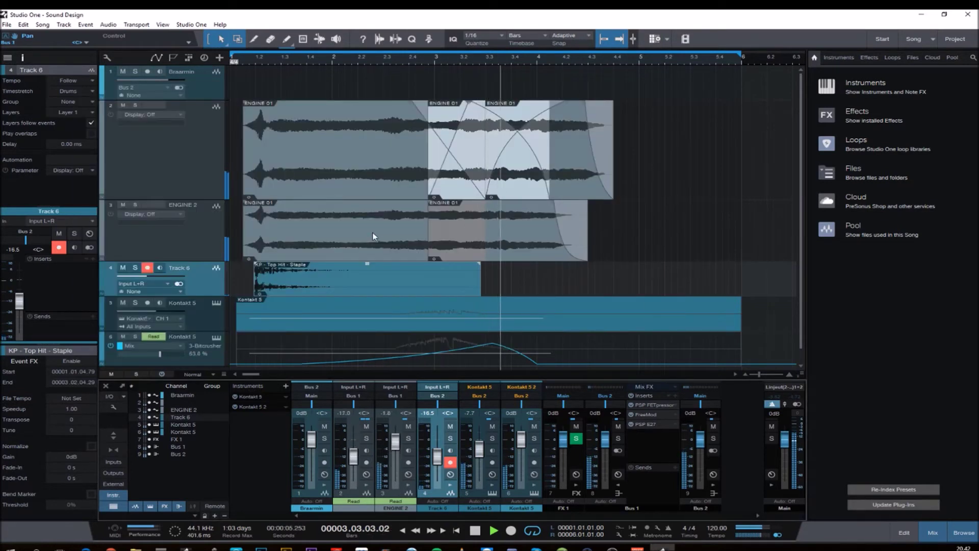
{"action": "key", "text": "space"}
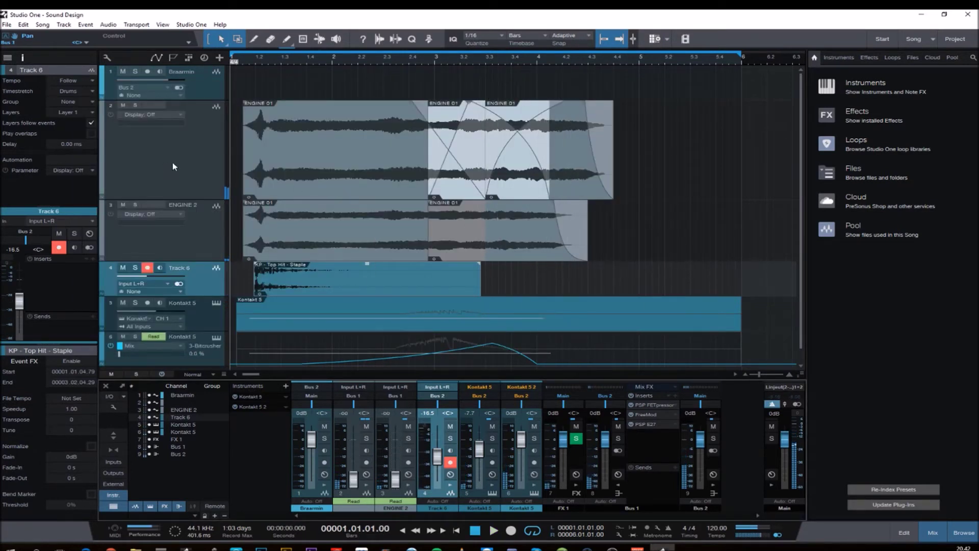
Display the Volume automation on track 2 and play the song with it shown
{"action": "left_click", "coordinate": [155, 115]}
{"action": "left_click", "coordinate": [173, 132]}
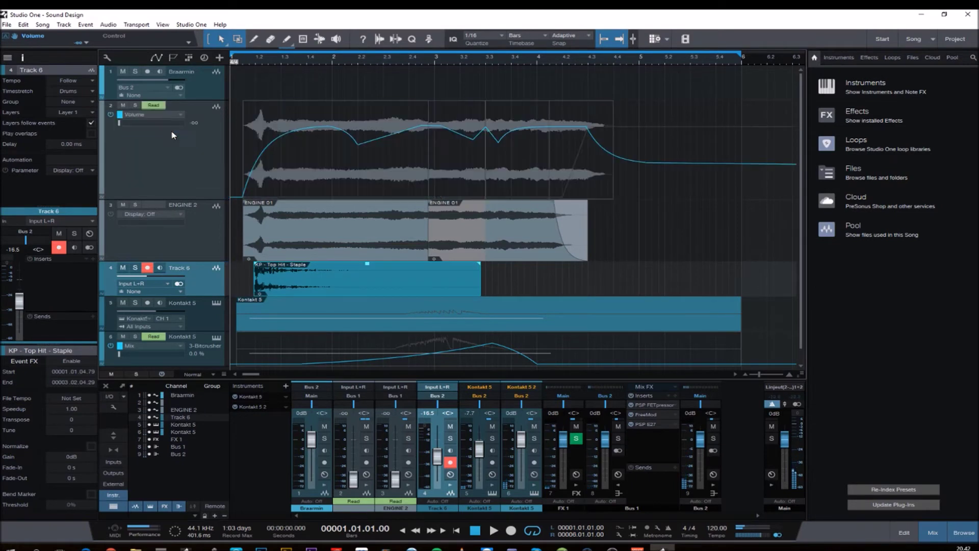
{"action": "key", "text": "space"}
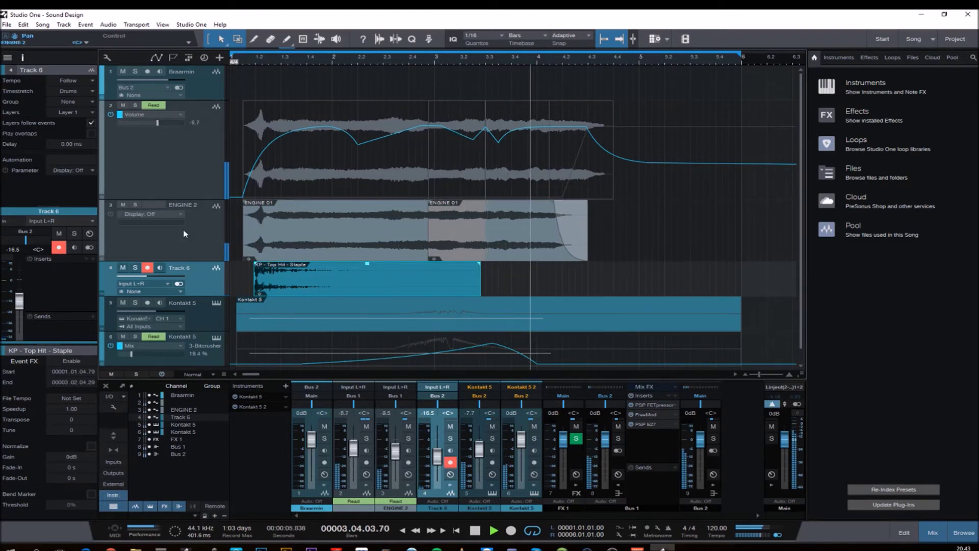
Solo track 2 together with ENGINE 2, and display ENGINE 2's Volume automation
{"action": "left_click", "coordinate": [135, 105]}
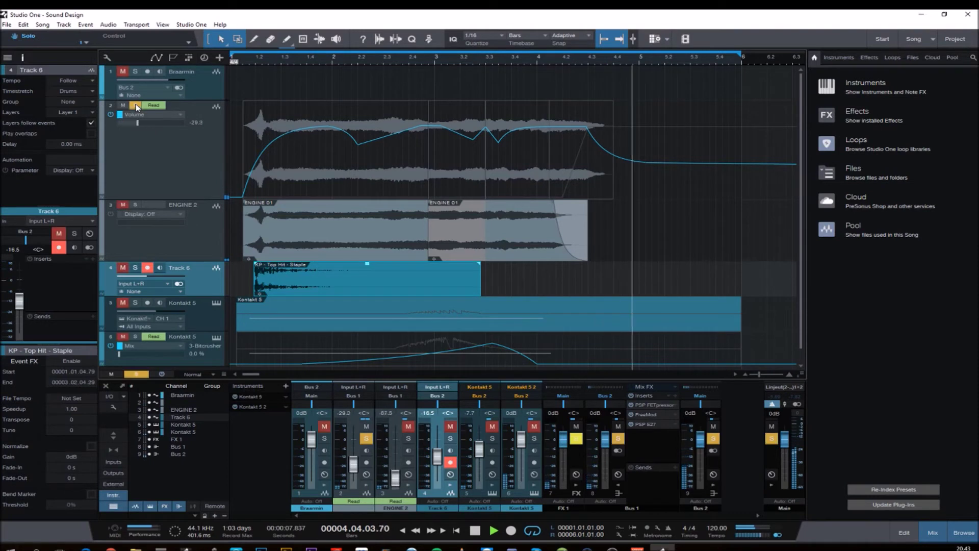
{"action": "left_click", "coordinate": [135, 205]}
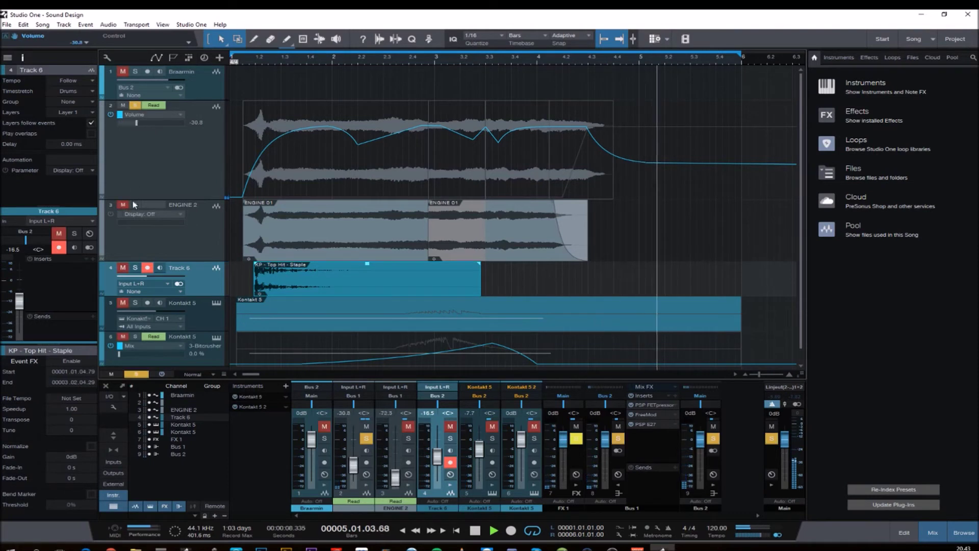
{"action": "left_click", "coordinate": [188, 242]}
{"action": "left_click", "coordinate": [164, 214]}
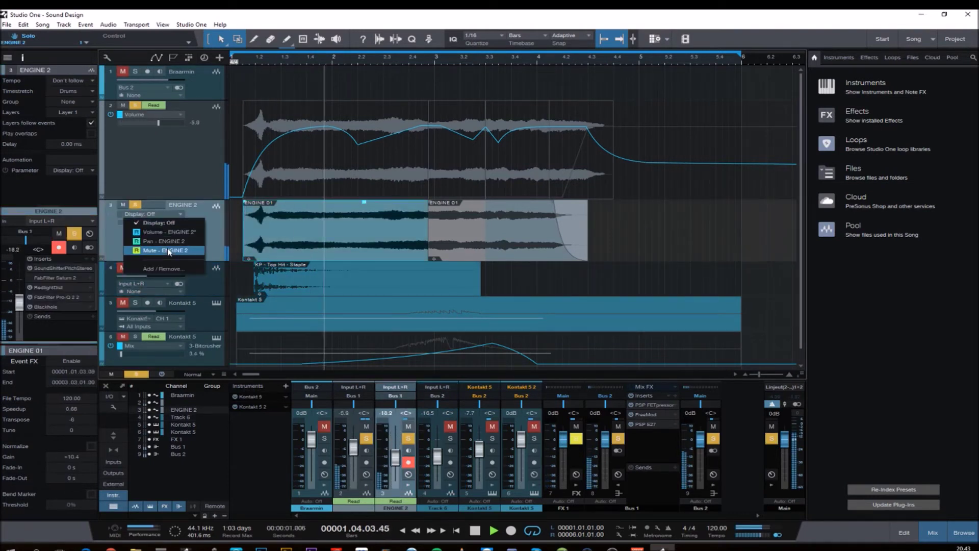
{"action": "left_click", "coordinate": [170, 231]}
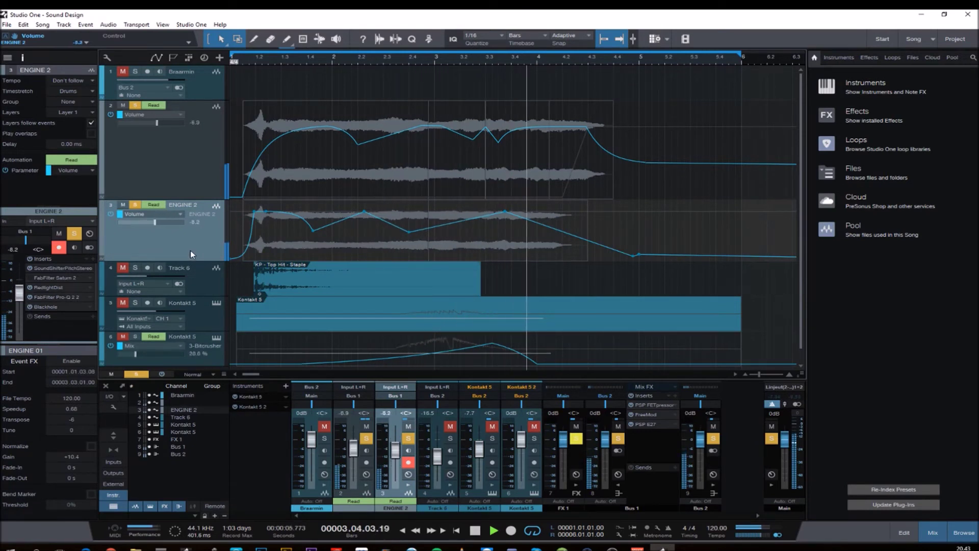
Display track 2's Send Level automation for FX 1, stop playback, and unsolo track 2 and ENGINE 2
{"action": "left_click", "coordinate": [178, 214]}
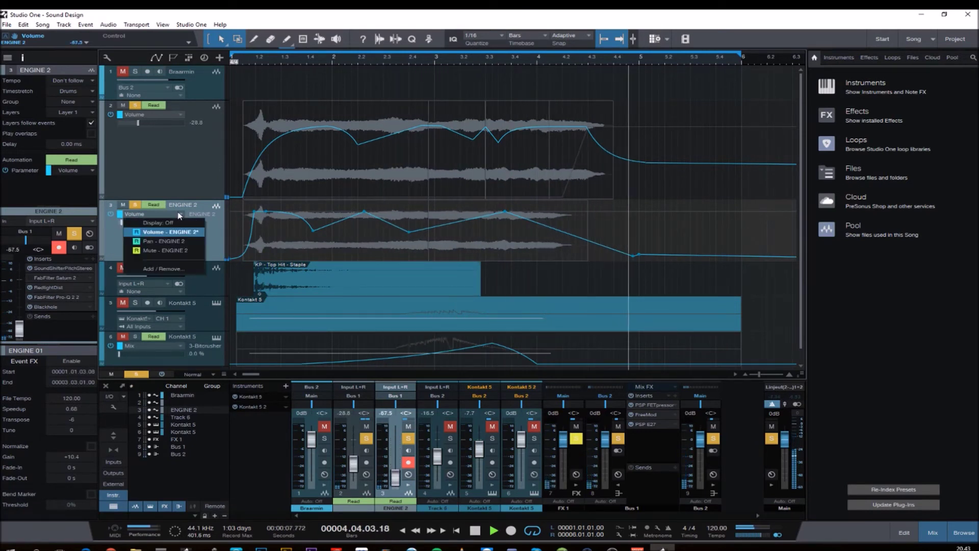
{"action": "left_click", "coordinate": [176, 126]}
{"action": "left_click", "coordinate": [176, 115]}
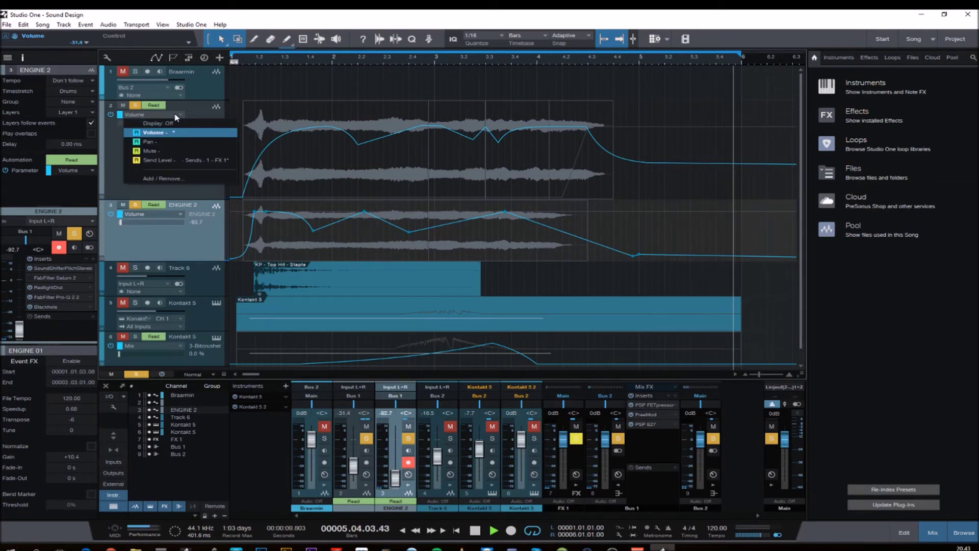
{"action": "left_click", "coordinate": [163, 160]}
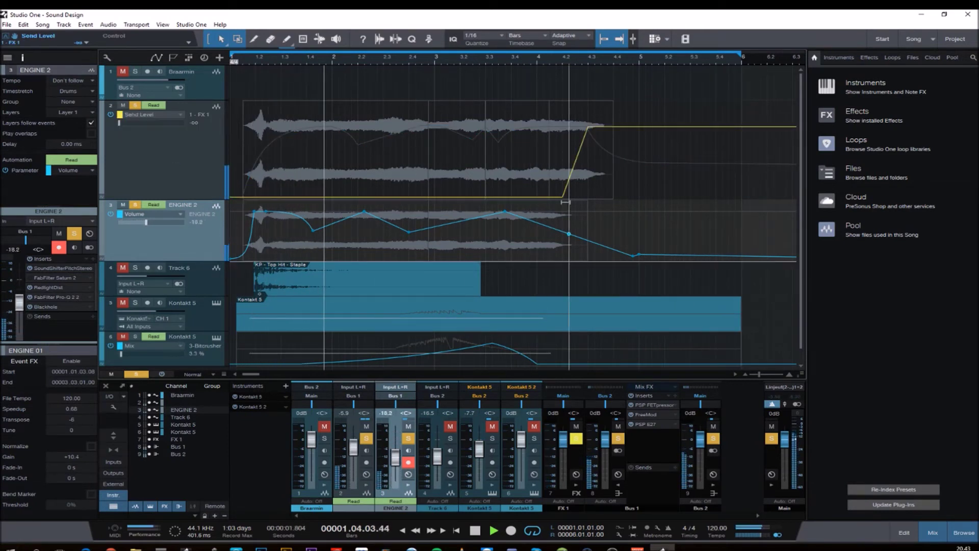
{"action": "left_click", "coordinate": [575, 161]}
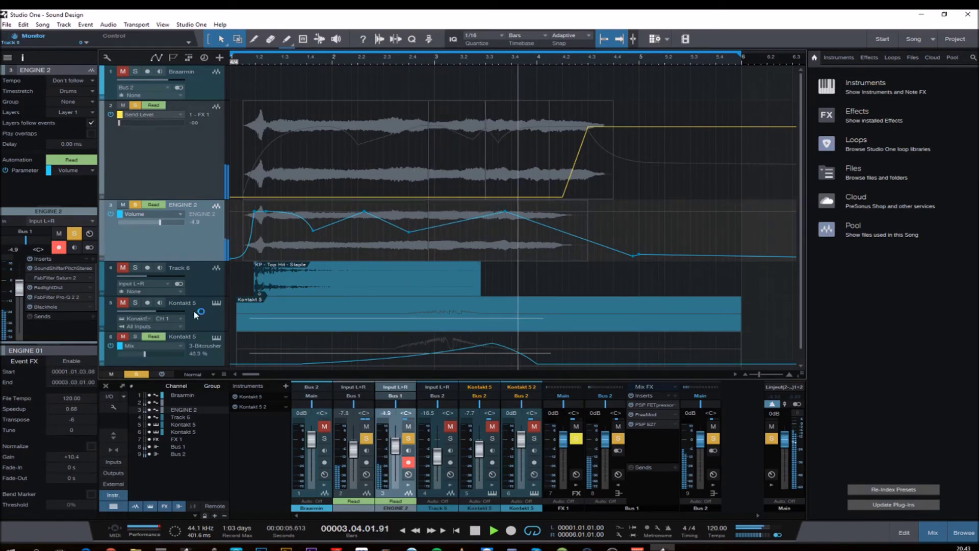
{"action": "key", "text": "space"}
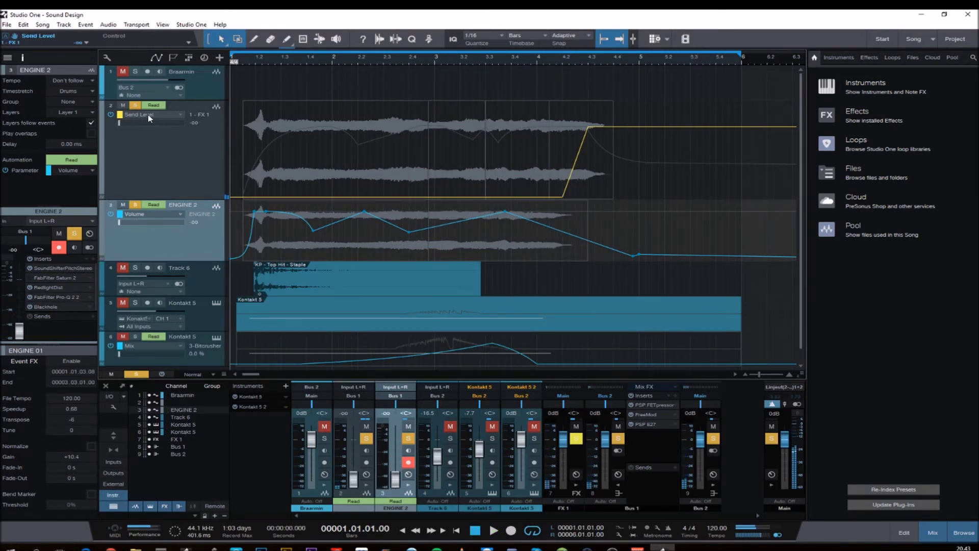
{"action": "left_click", "coordinate": [135, 204]}
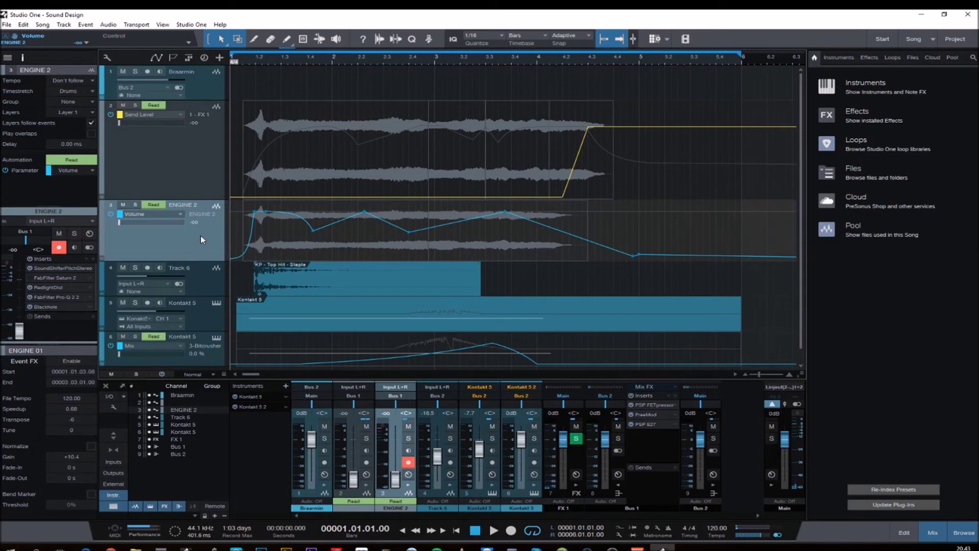
Audition the Kontakt 5 track with the Bitcrusher Mix automation in solo, unsolo it, and stop playback
{"action": "scroll", "coordinate": [199, 243], "scroll_direction": "down", "scroll_amount": 1}
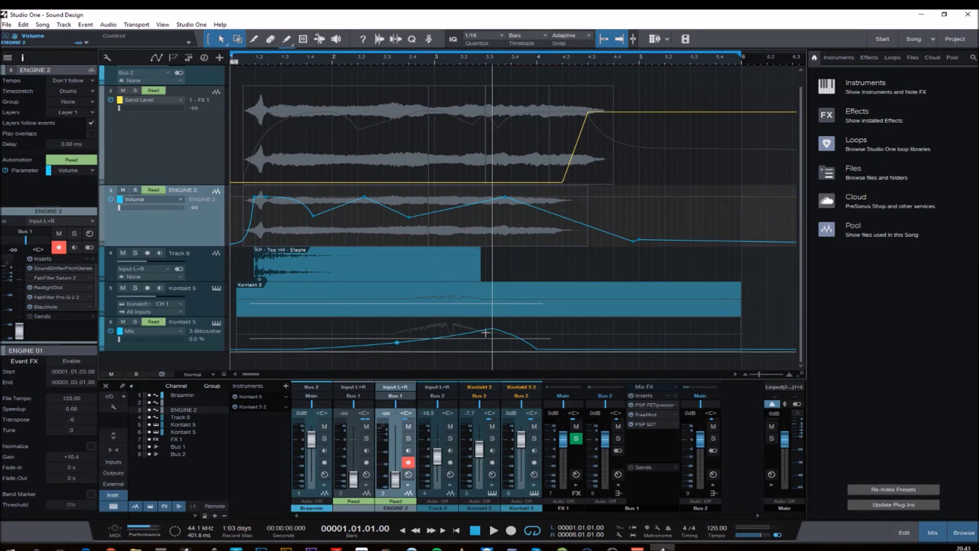
{"action": "key", "text": "s"}
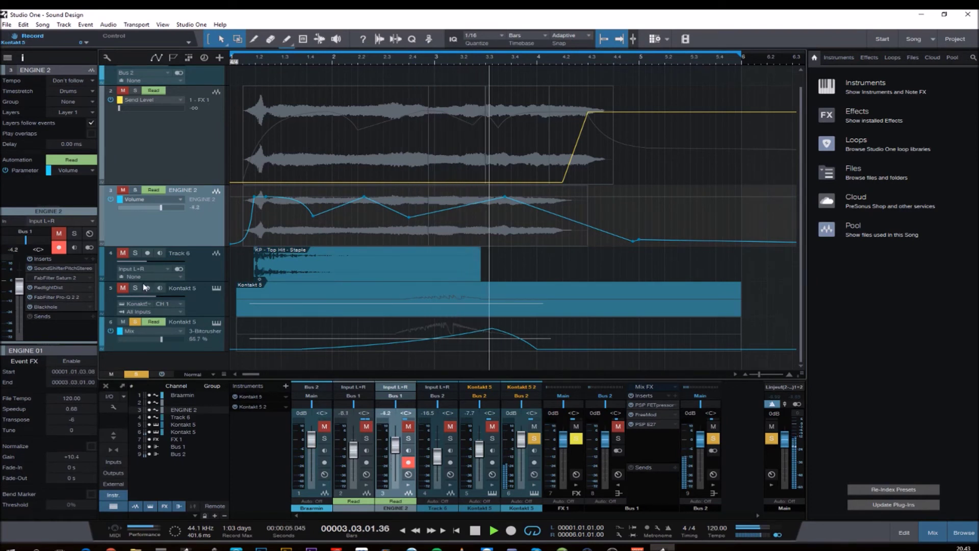
{"action": "left_click", "coordinate": [135, 321]}
{"action": "key", "text": "space"}
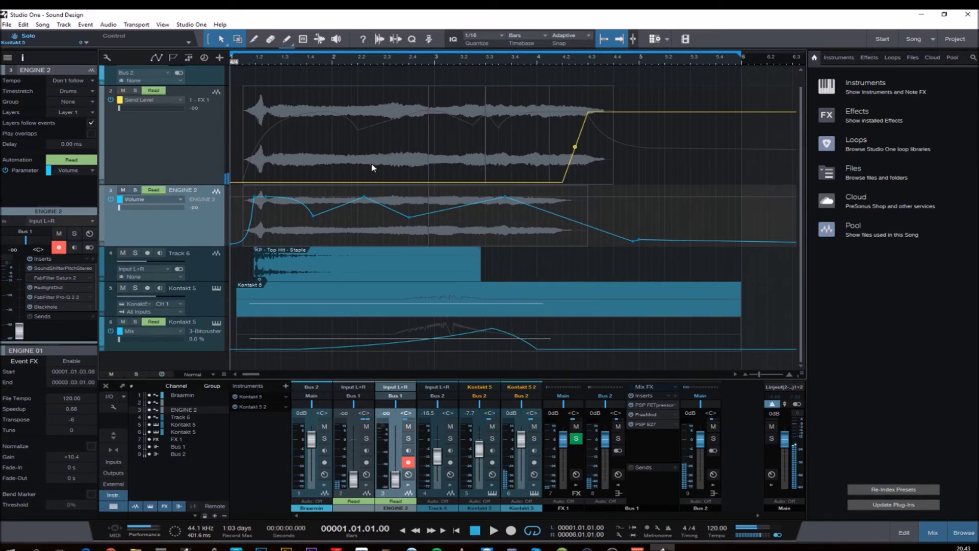
Expand Bus 2's inserts in the mixer, and inspect its PSP FETpressor and Neutron 2 plug-ins
{"action": "left_click", "coordinate": [661, 449]}
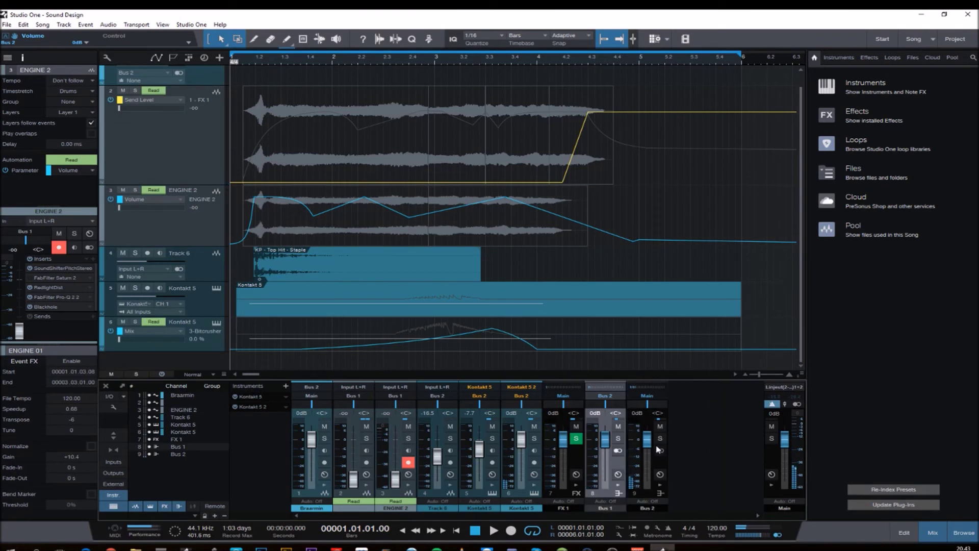
{"action": "left_click", "coordinate": [660, 472]}
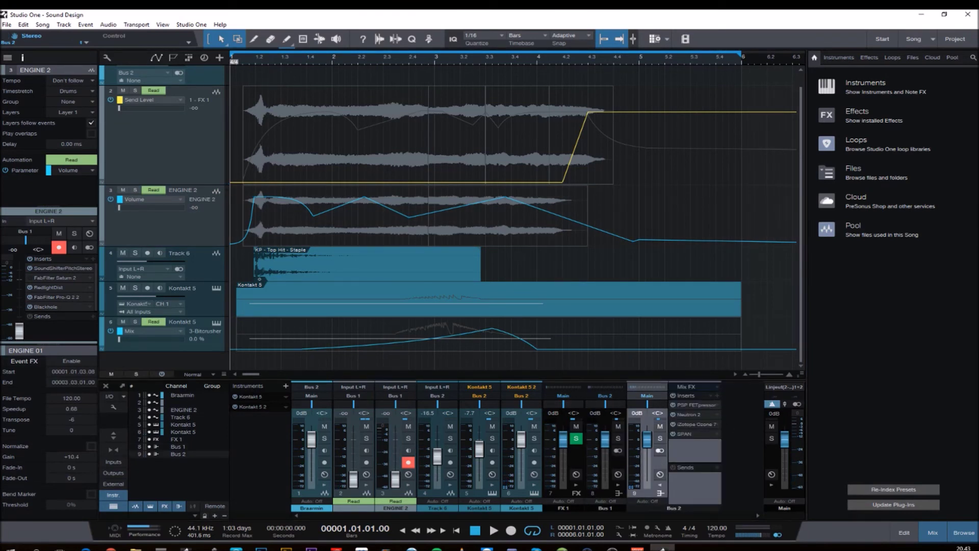
{"action": "double_click", "coordinate": [694, 404]}
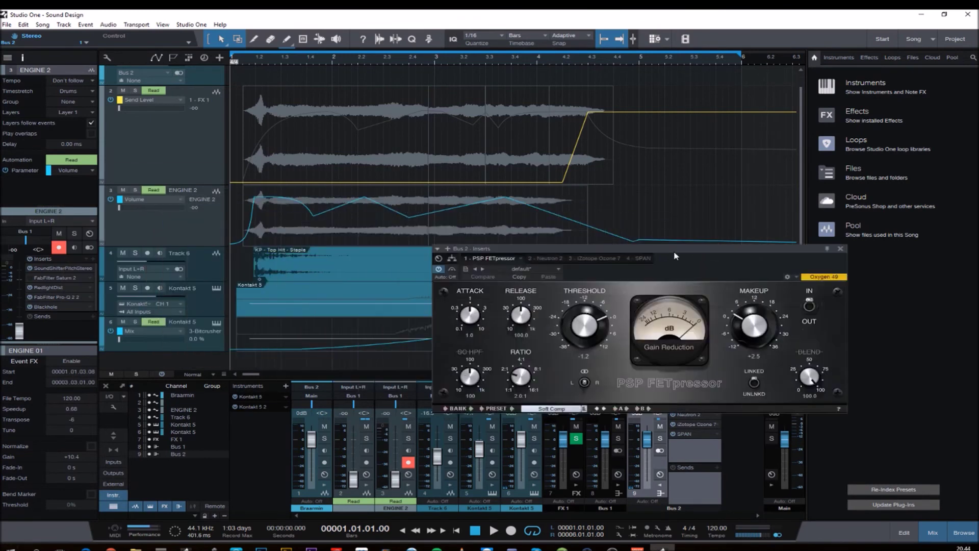
{"action": "left_click", "coordinate": [840, 249]}
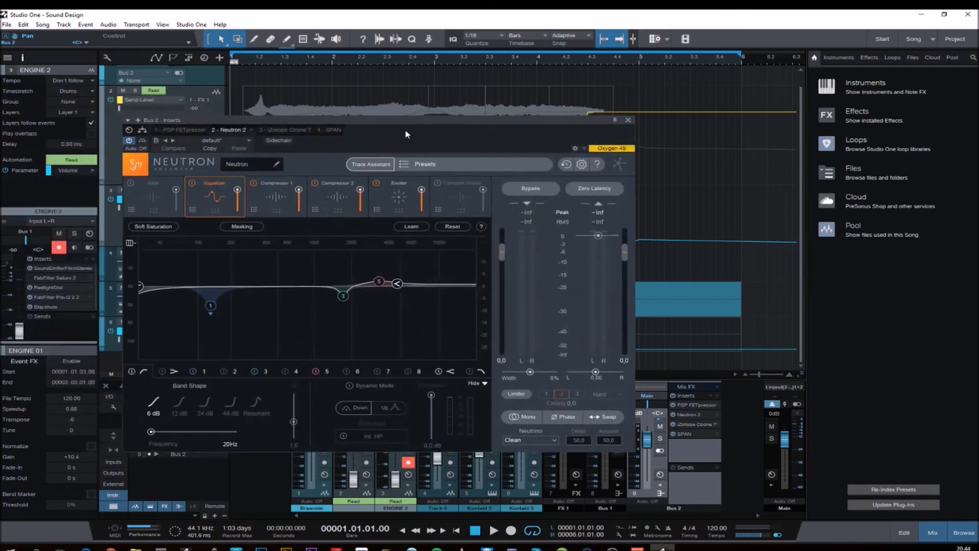
{"action": "left_click", "coordinate": [629, 121]}
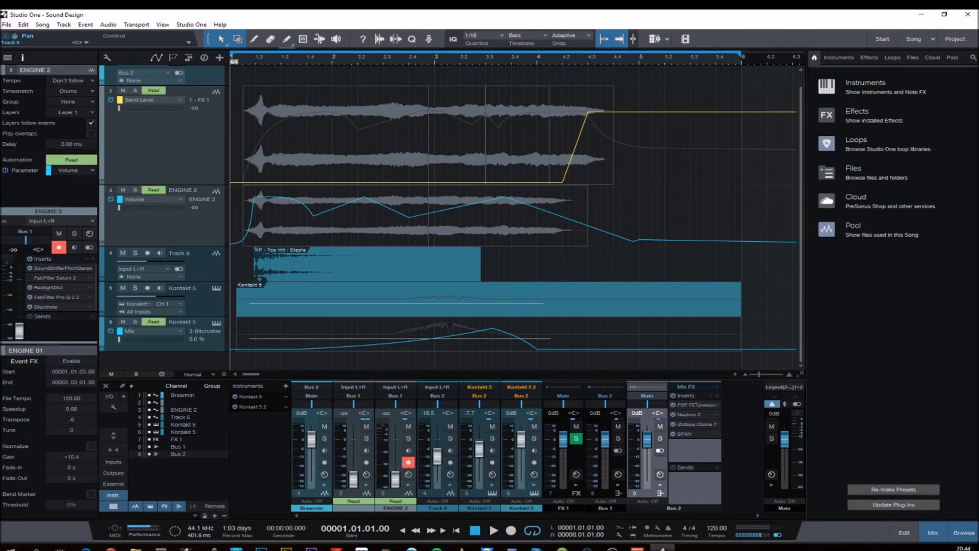
Play the project while viewing its spectrum in Bus 2's SPAN analyzer, close the analyzer, and stop playback
{"action": "left_click", "coordinate": [684, 433]}
{"action": "key", "text": "space"}
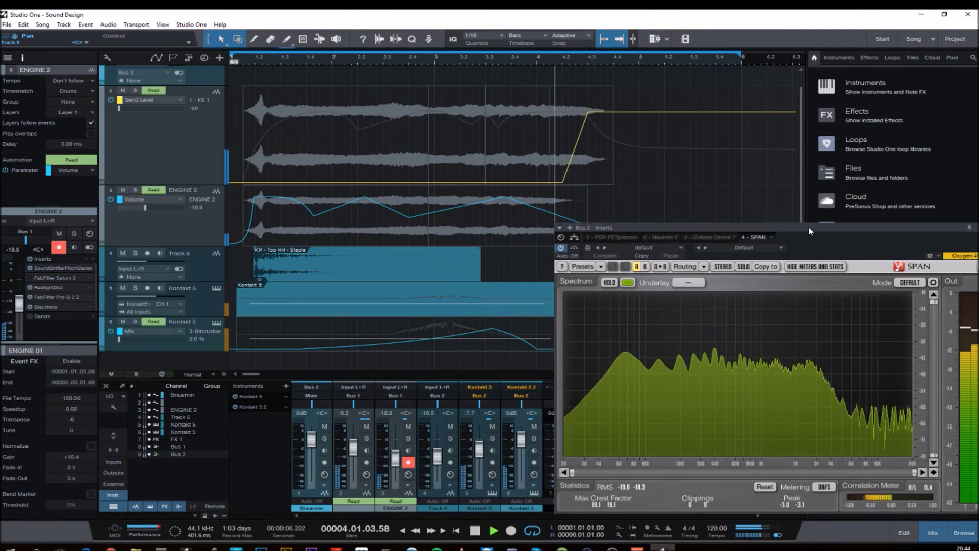
{"action": "left_click_drag", "start_coordinate": [809, 231], "coordinate": [663, 243]}
{"action": "left_click", "coordinate": [836, 242]}
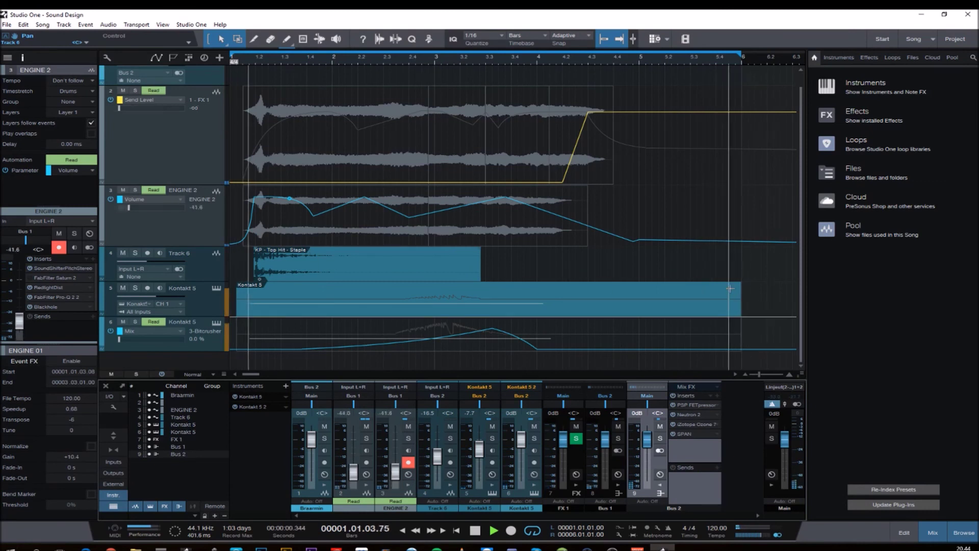
{"action": "key", "text": "space"}
{"action": "left_click", "coordinate": [575, 147]}
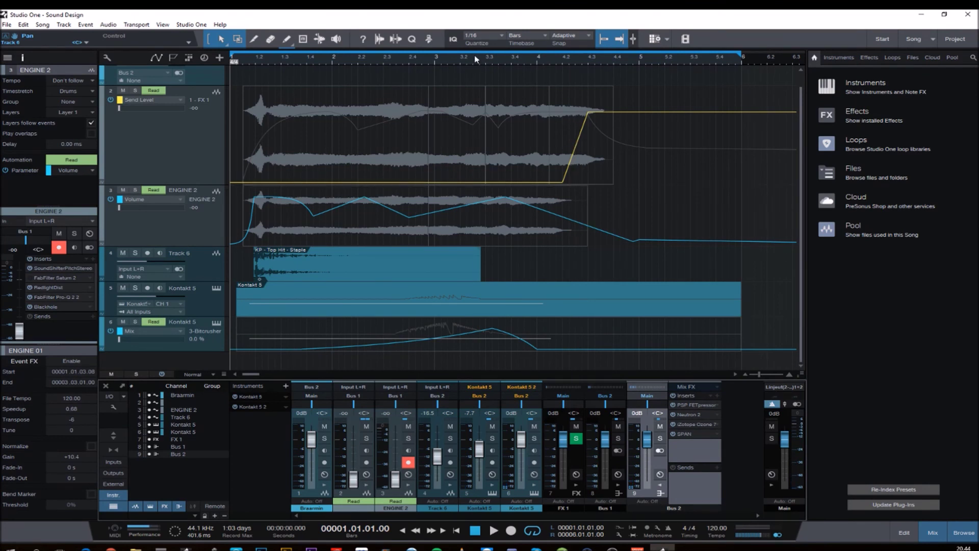
Audition the audio clip on the uppermost visible track from bar 13, and stop playback
{"action": "key", "text": "w"}
{"action": "key", "text": "w"}
{"action": "key", "text": "w"}
{"action": "key", "text": "w"}
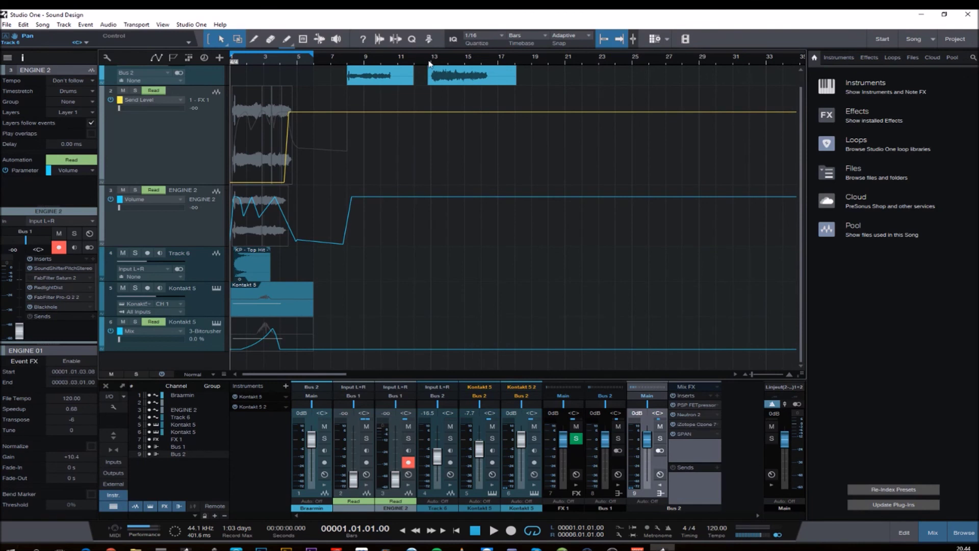
{"action": "left_click", "coordinate": [429, 62]}
{"action": "key", "text": "space"}
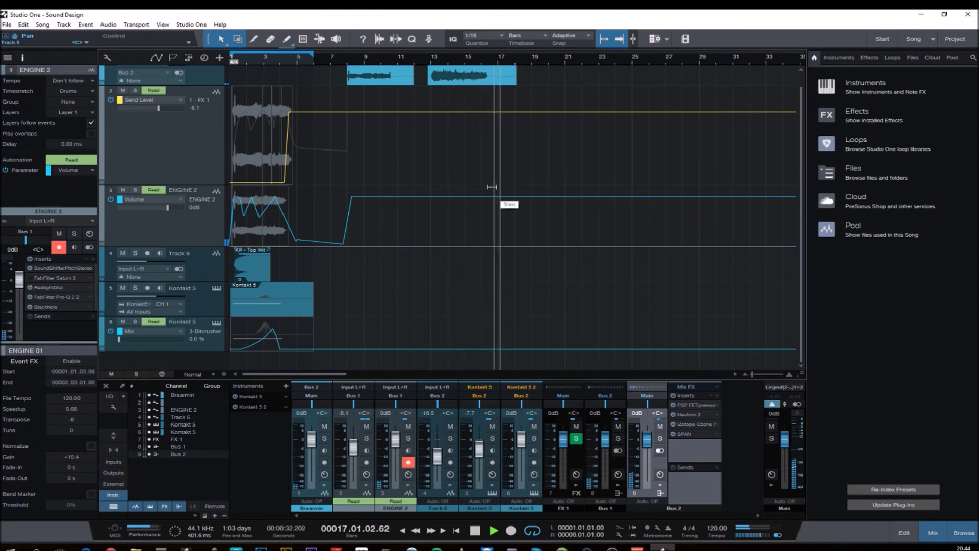
{"action": "key", "text": "space"}
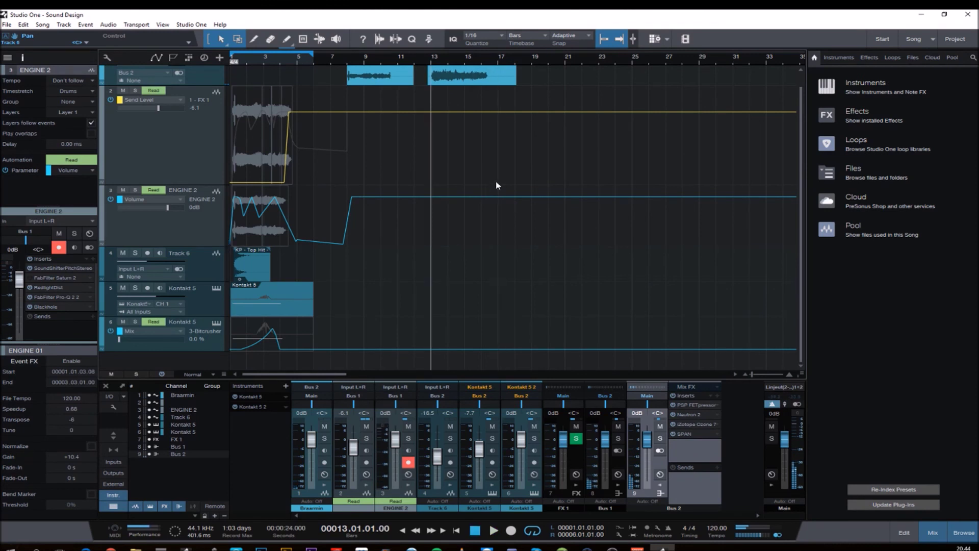